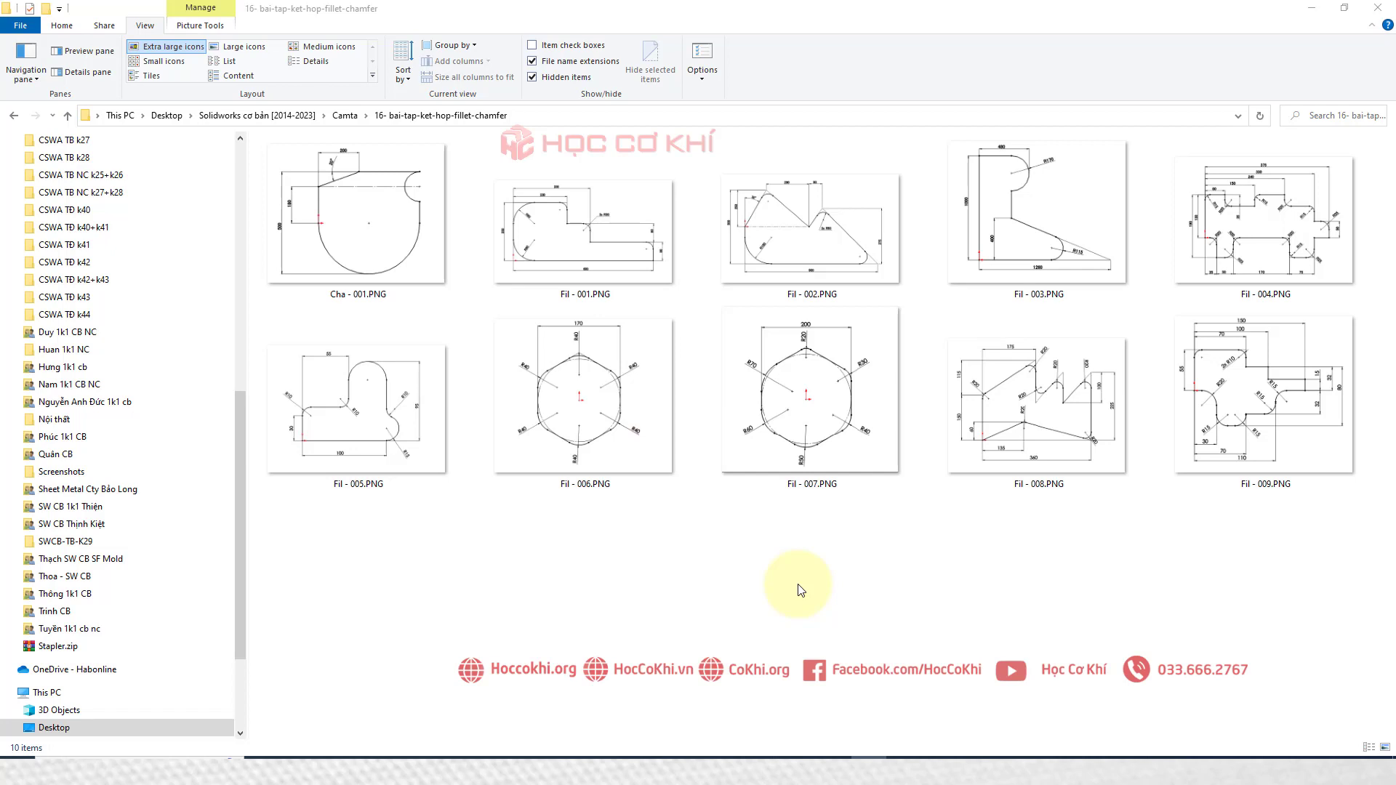
Step: View the Fil - 003.PNG reference drawing zoomed in, then return to SOLIDWORKS
click(800, 590)
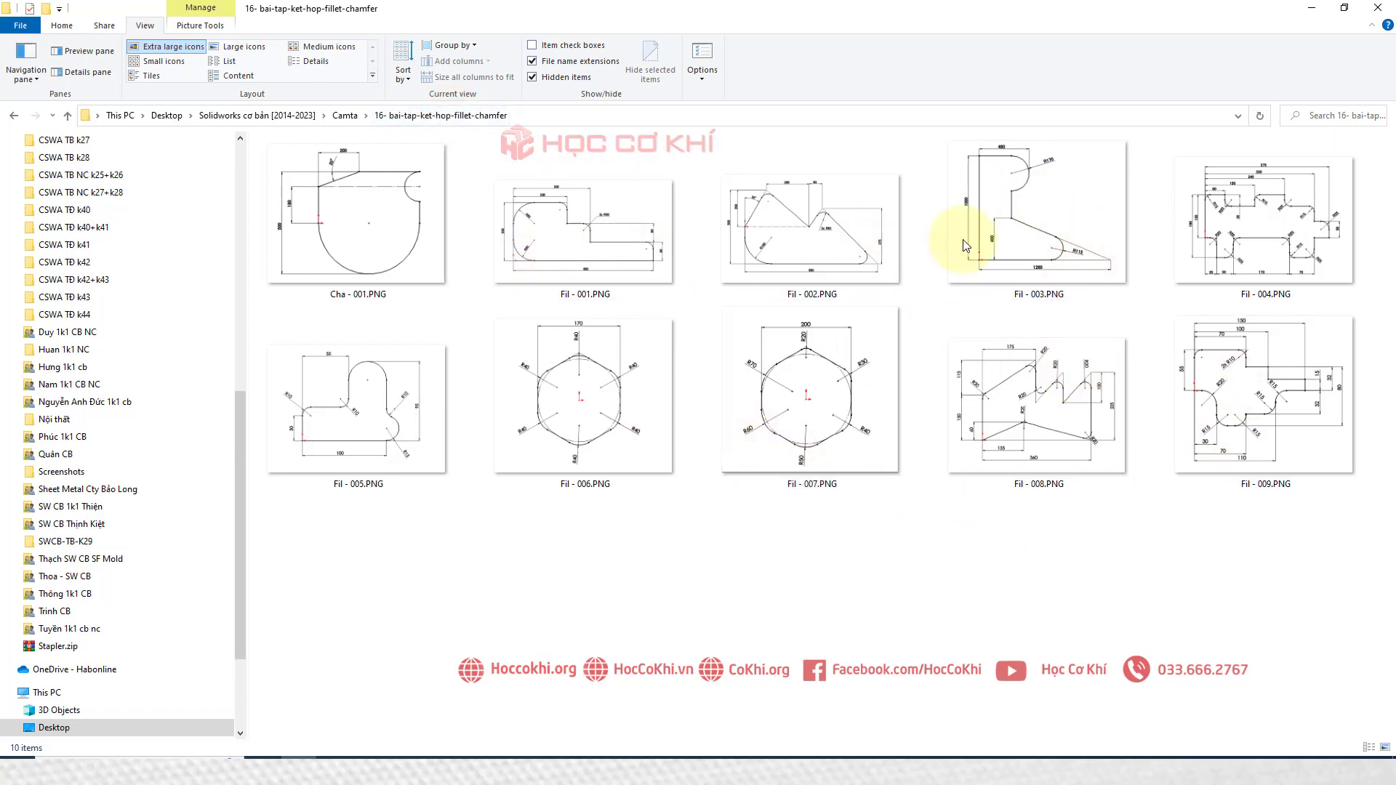
double_click(1020, 171)
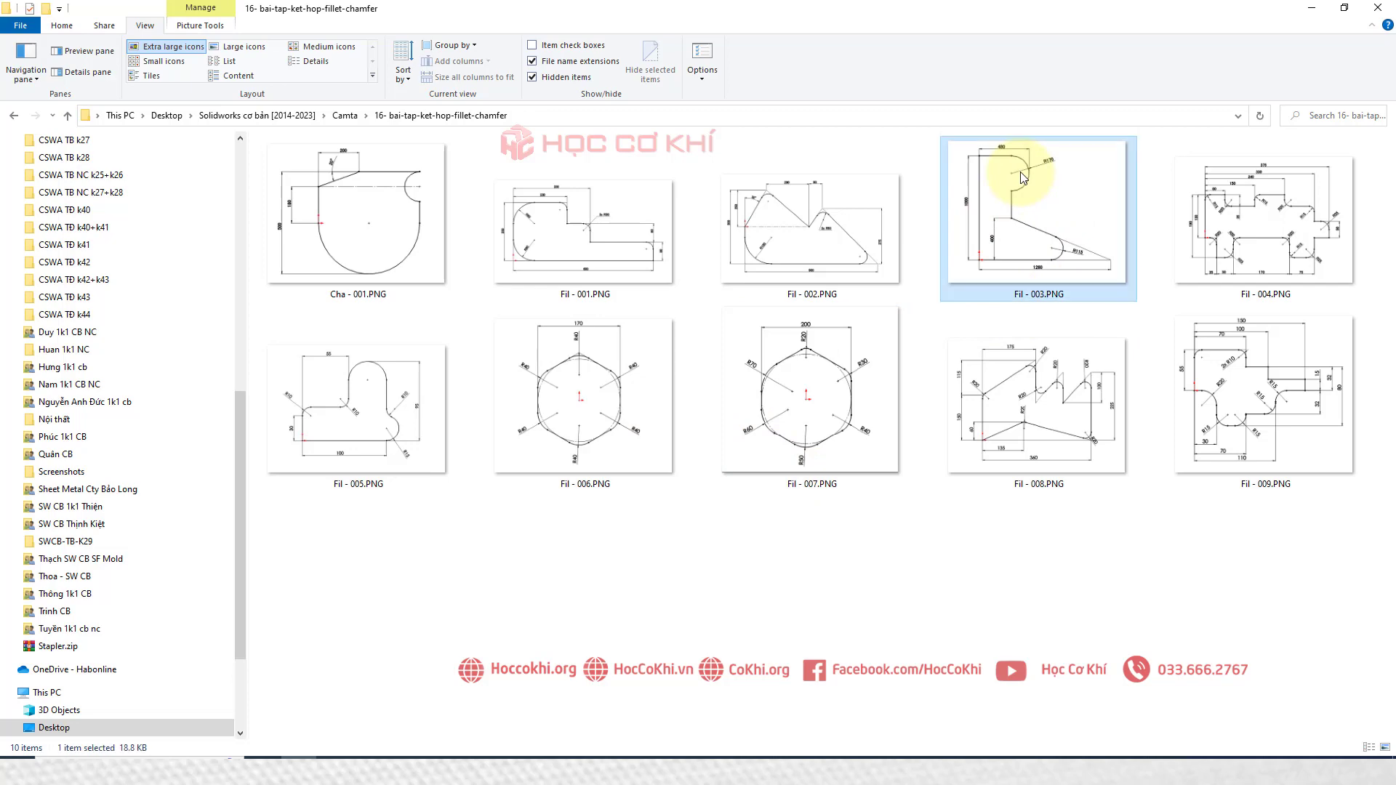
mouse_move(744, 414)
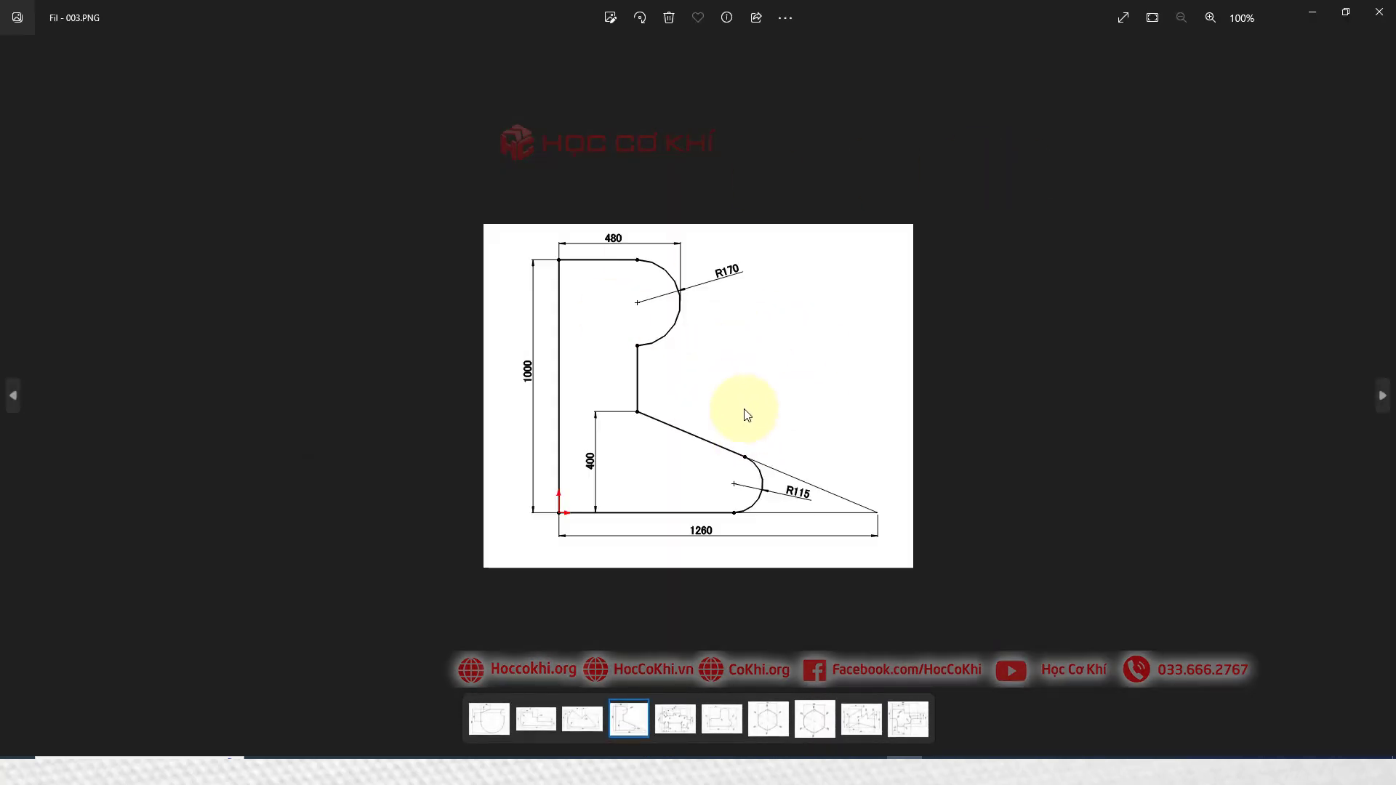
ctrl+scroll(691, 388, up, 3)
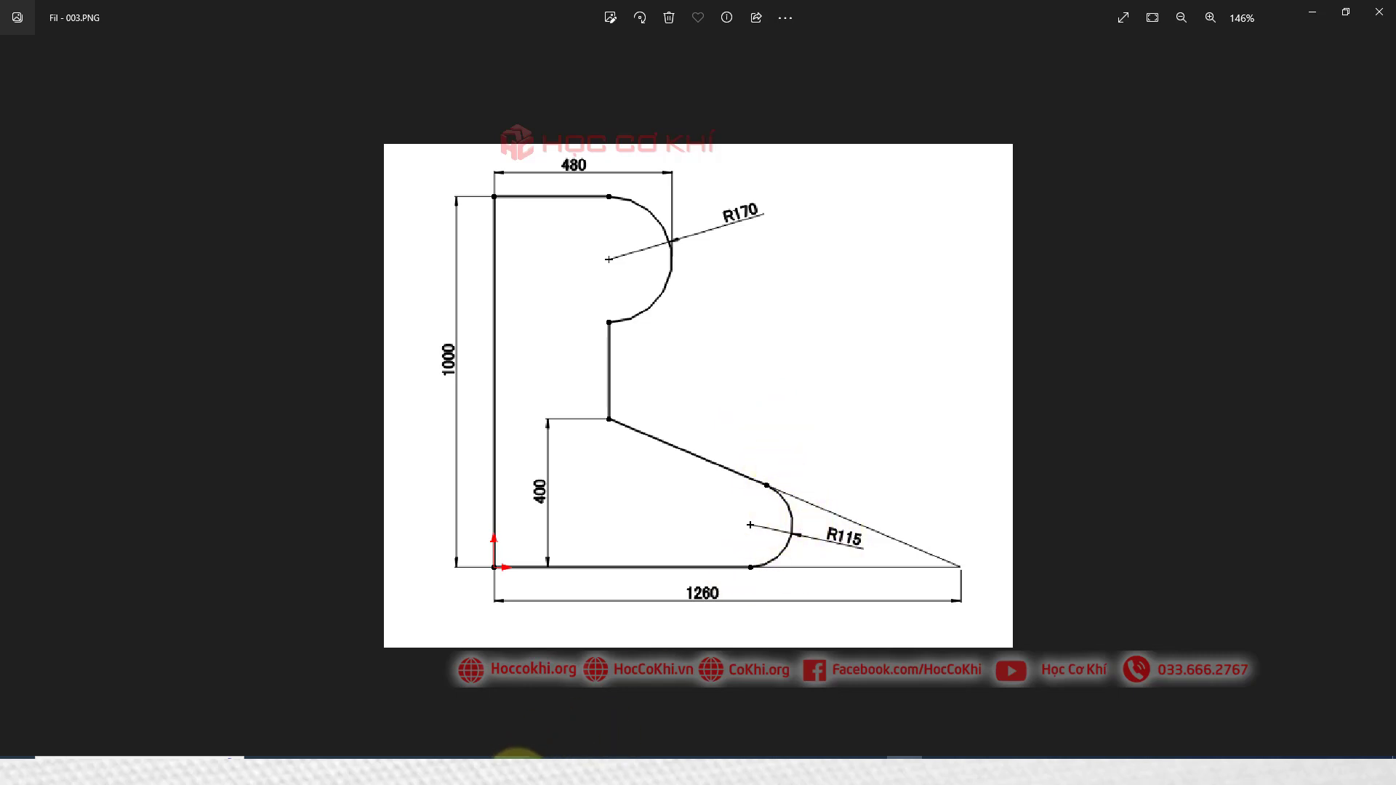
click(509, 772)
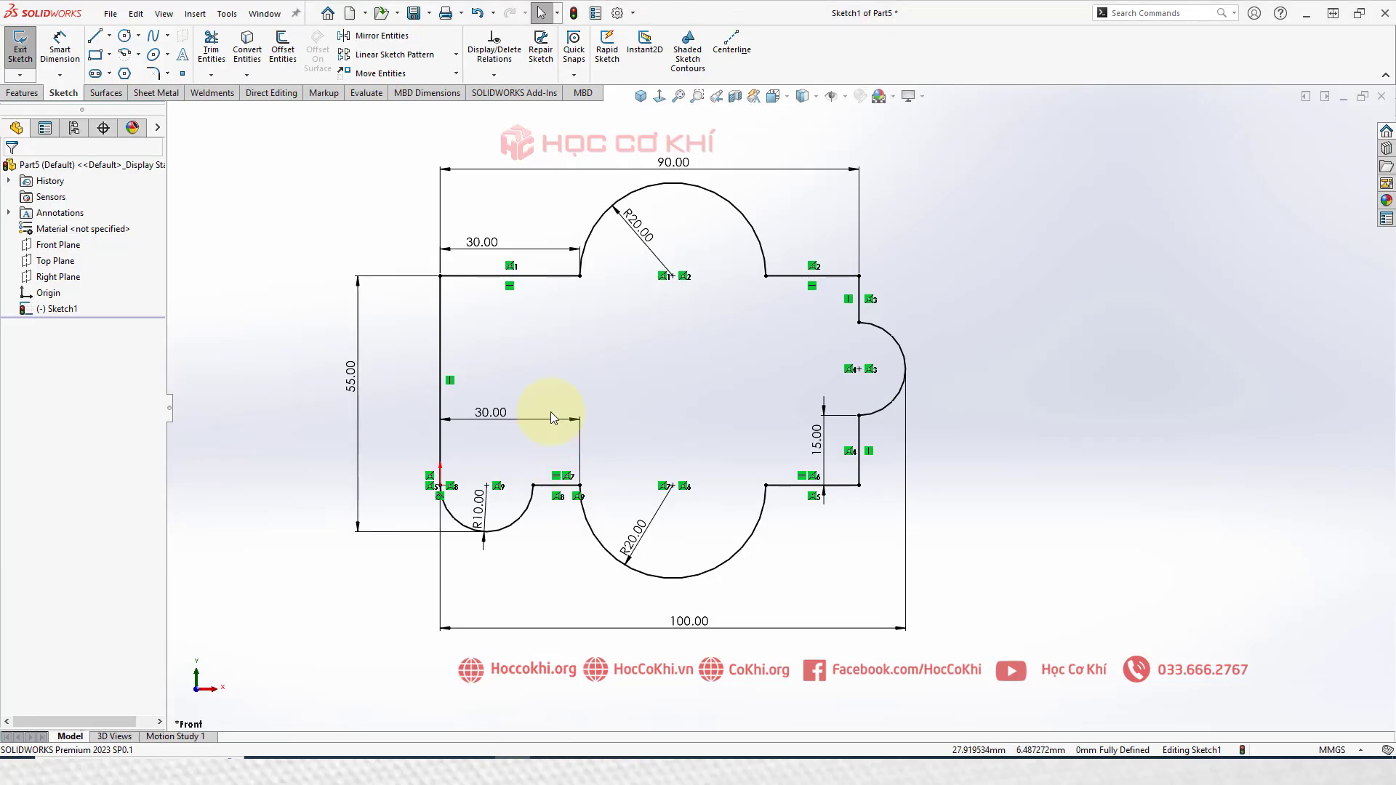
Step: Close Part5 without saving and start a new part sketching on the Front Plane
click(1382, 96)
click(636, 411)
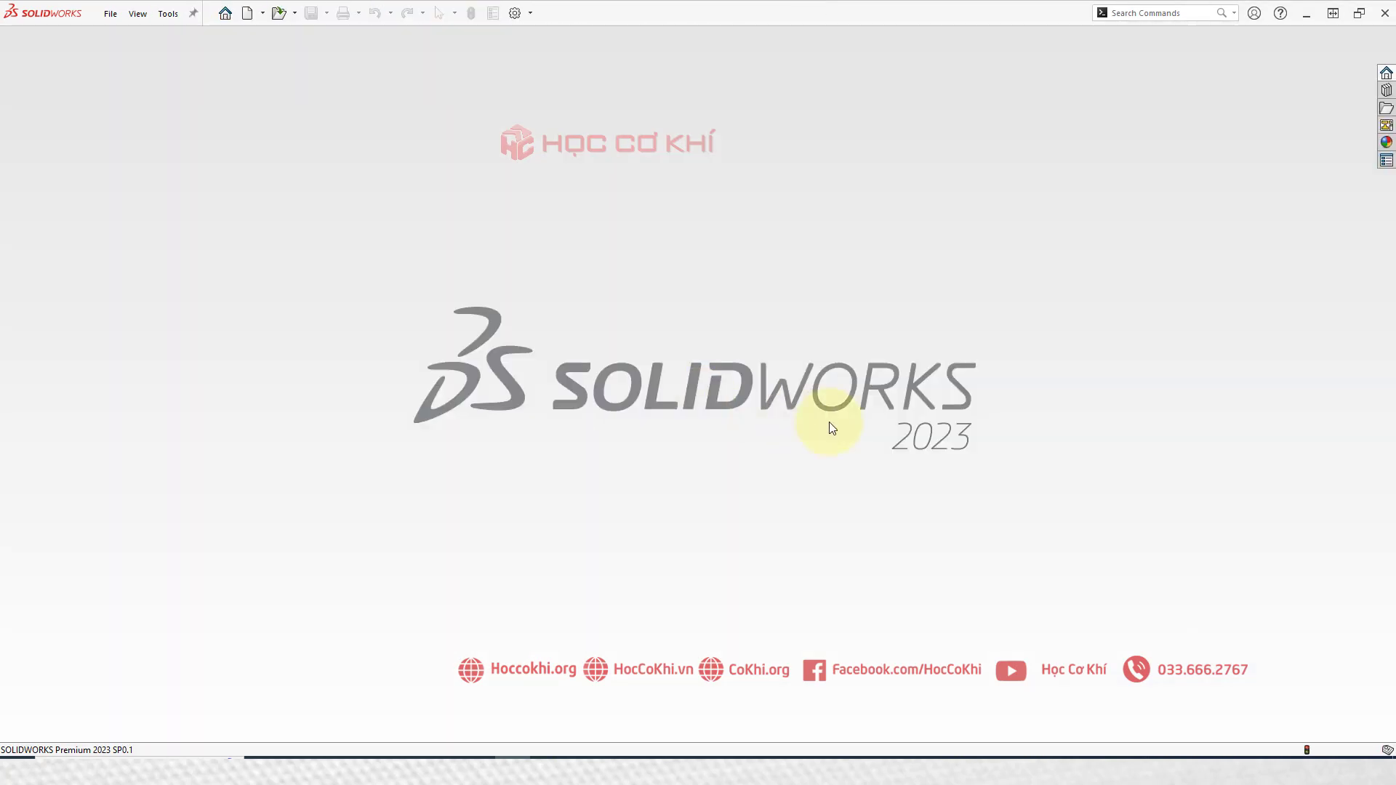
key(ctrl+n)
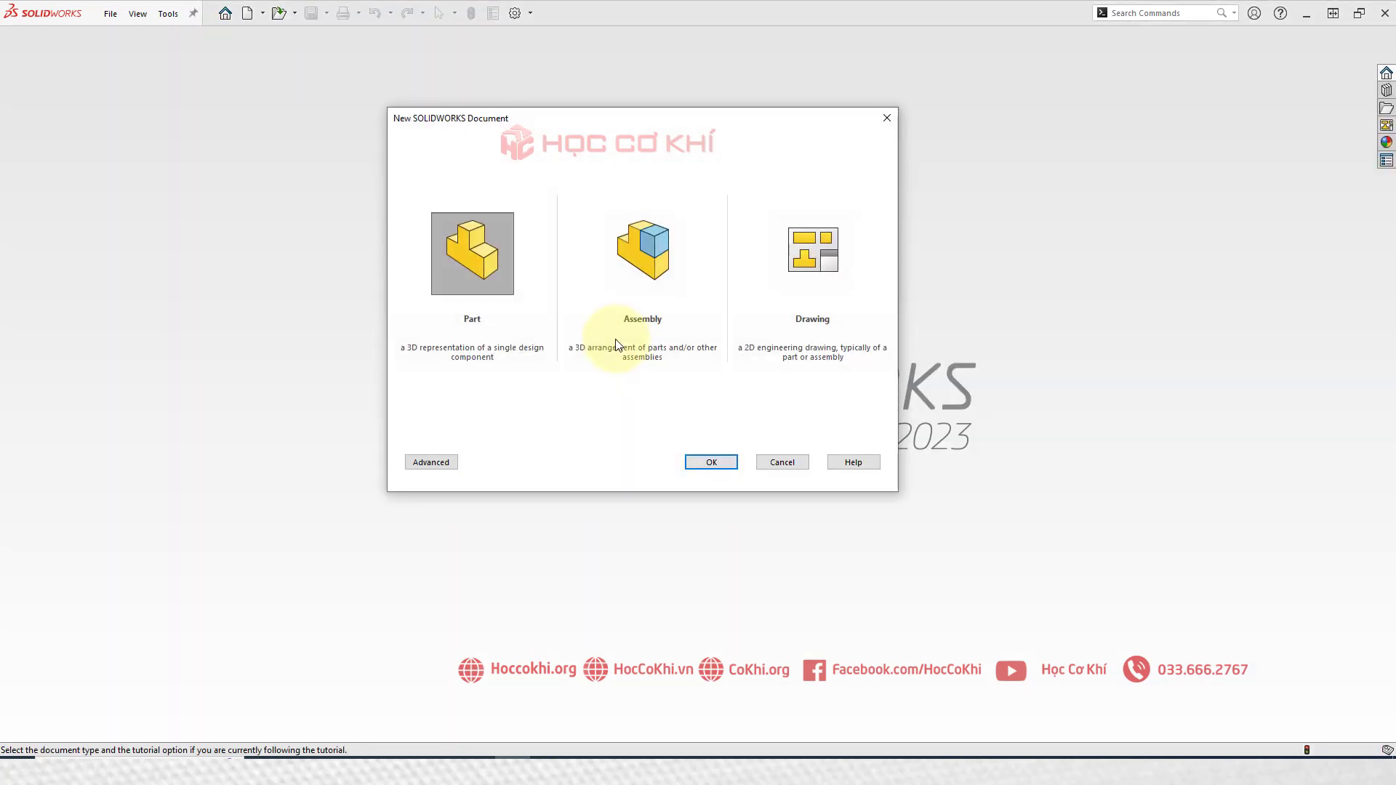
double_click(476, 235)
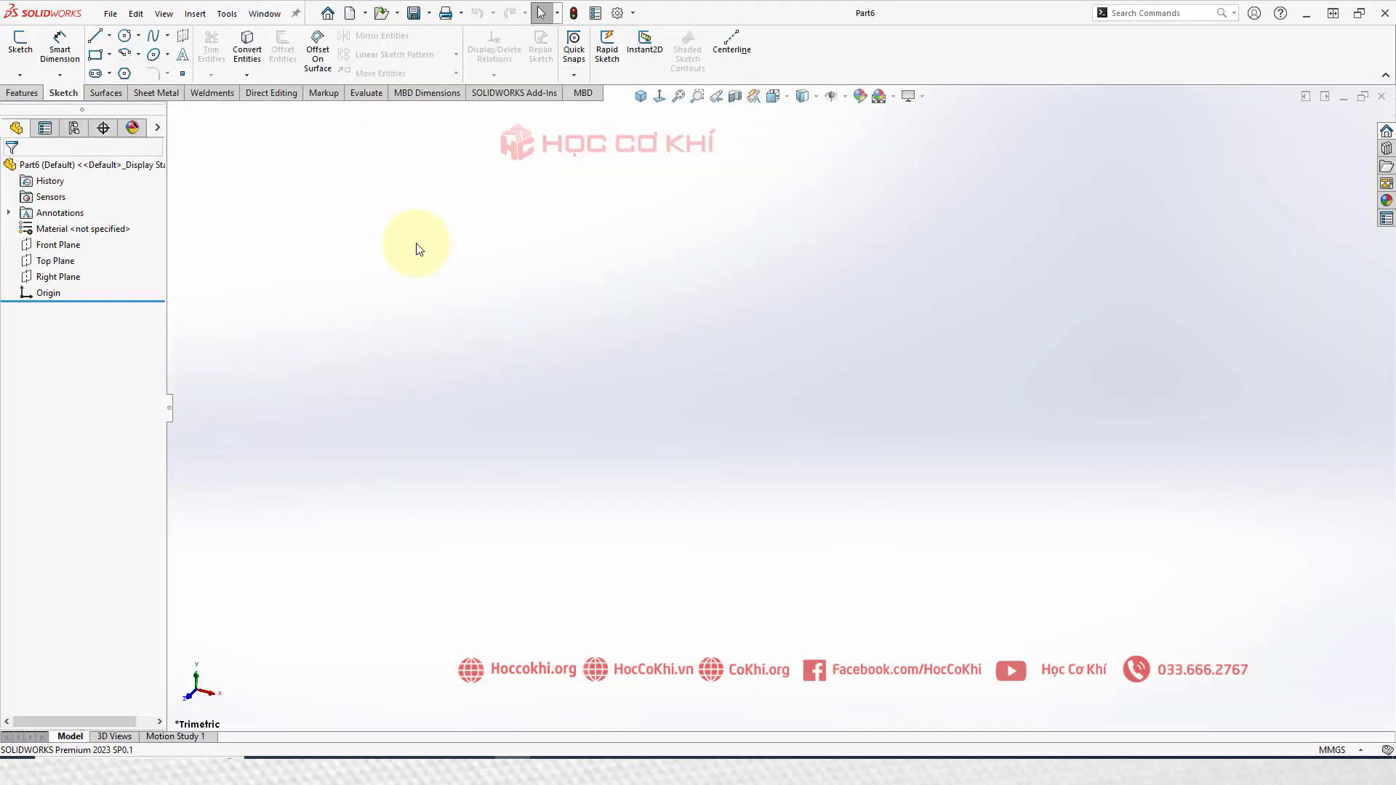
click(58, 244)
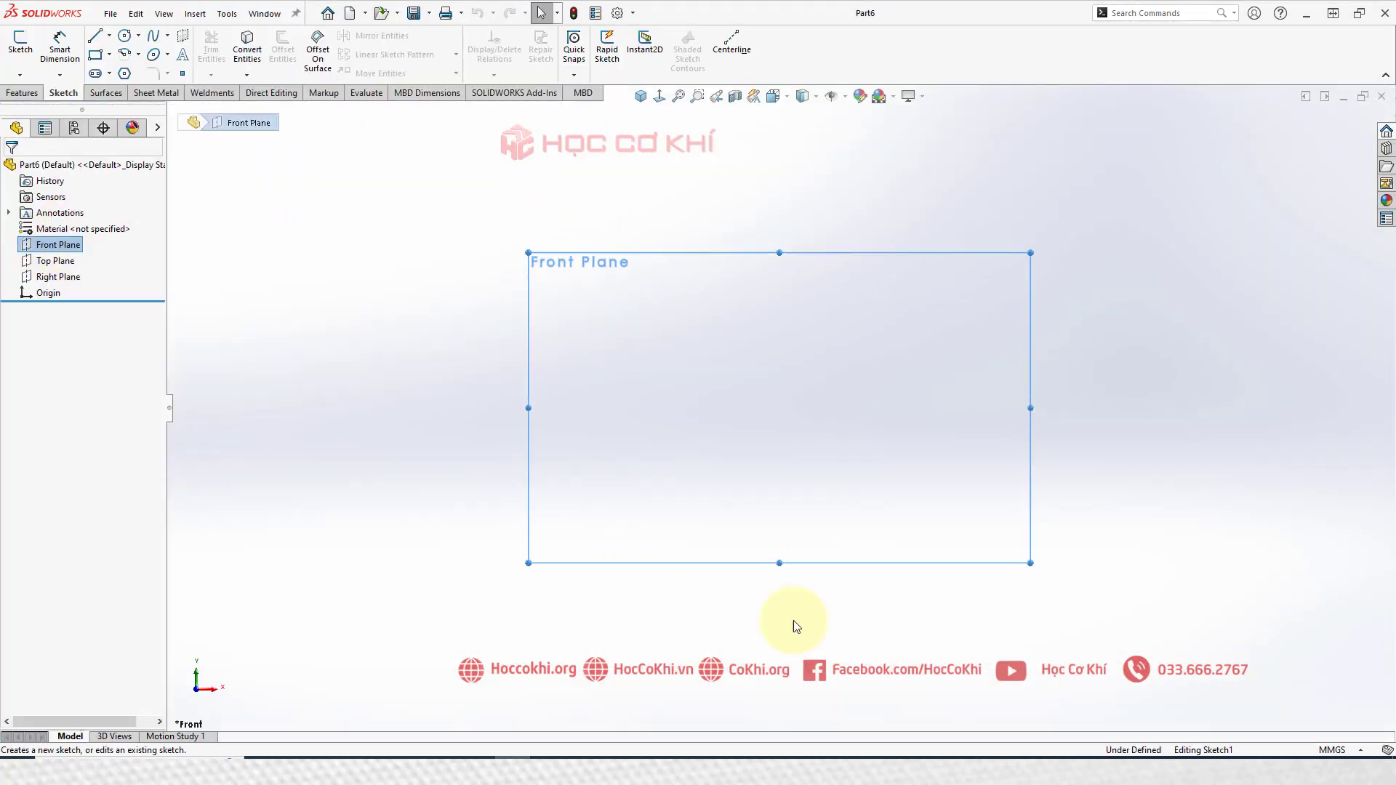
Step: Compare the Fil - 003 reference drawing against the empty sketch by switching back and forth
key(alt+Tab)
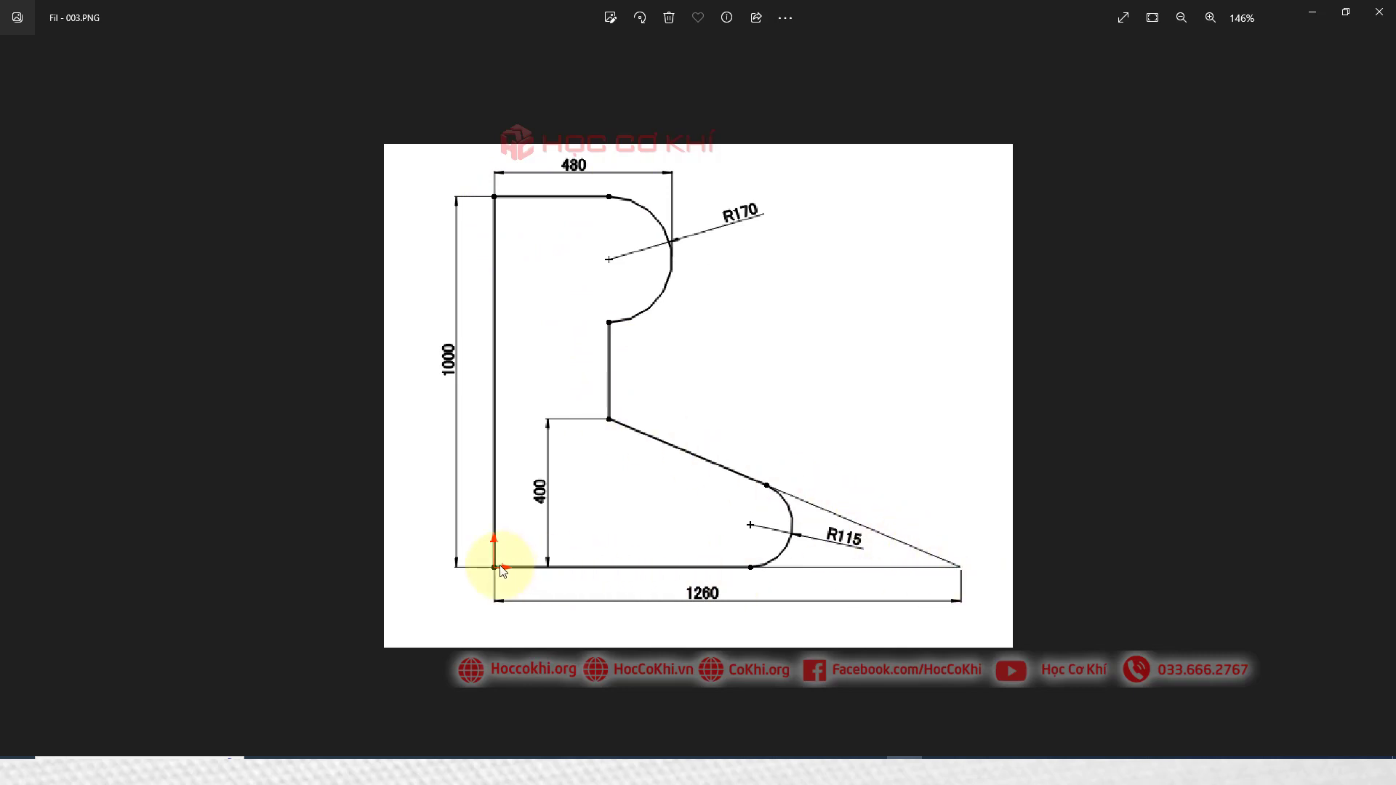
click(501, 756)
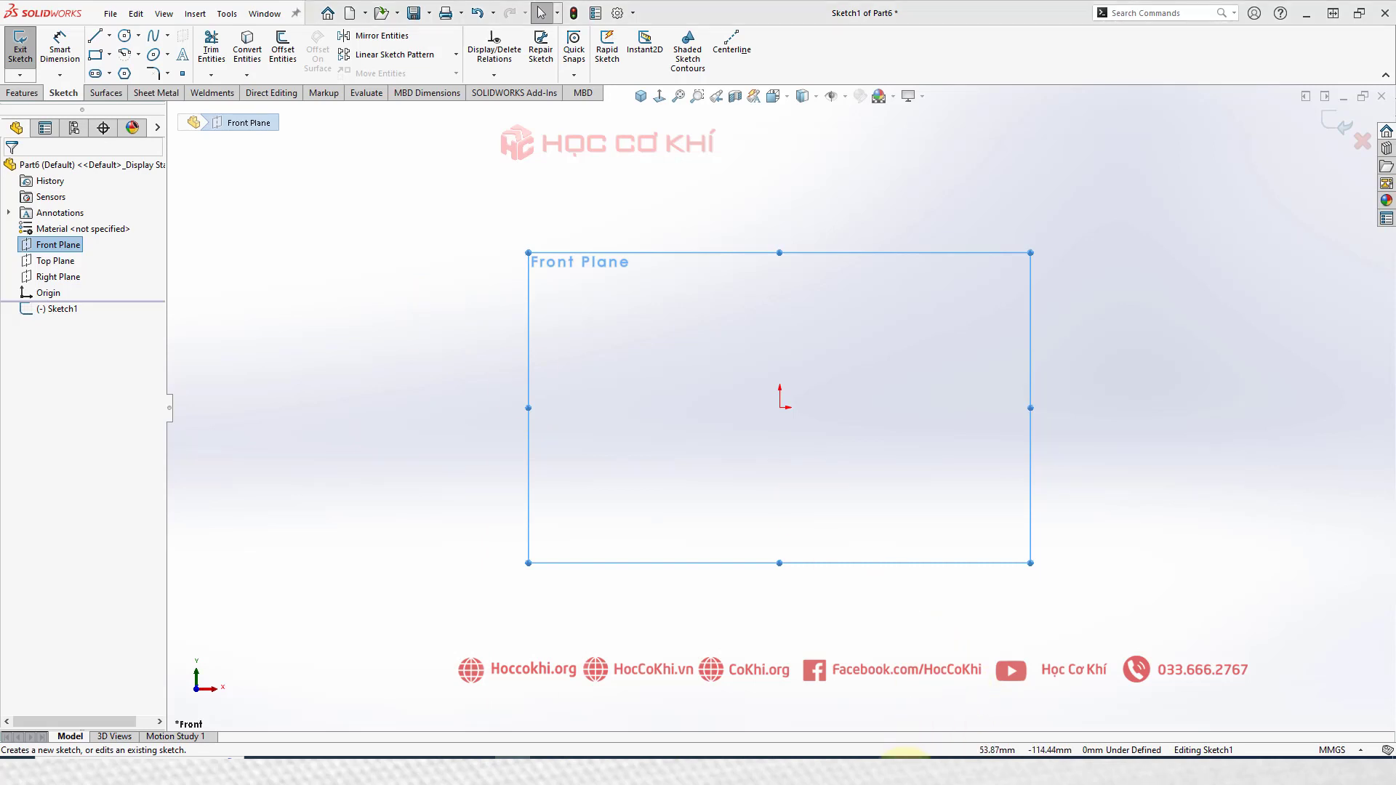
click(905, 757)
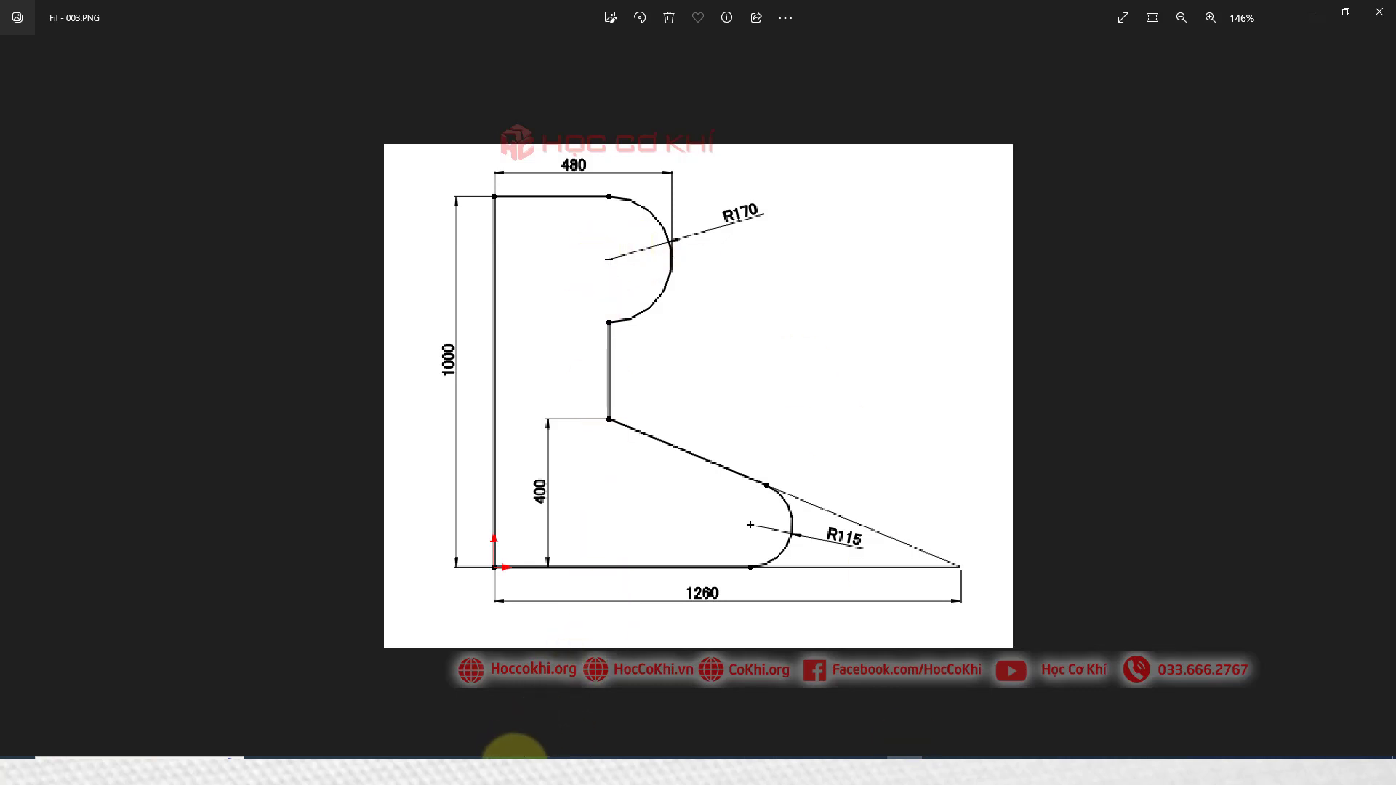
click(500, 756)
click(906, 756)
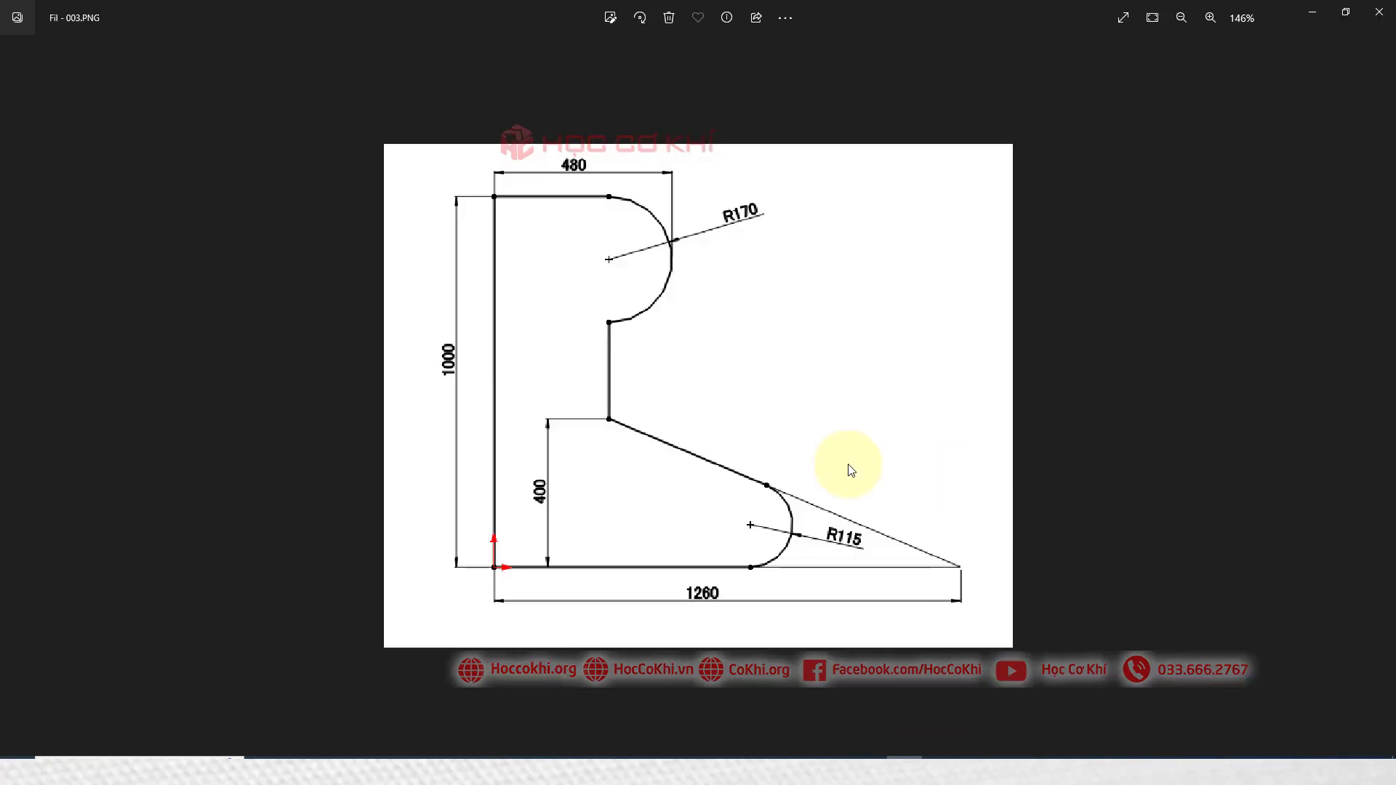
click(509, 756)
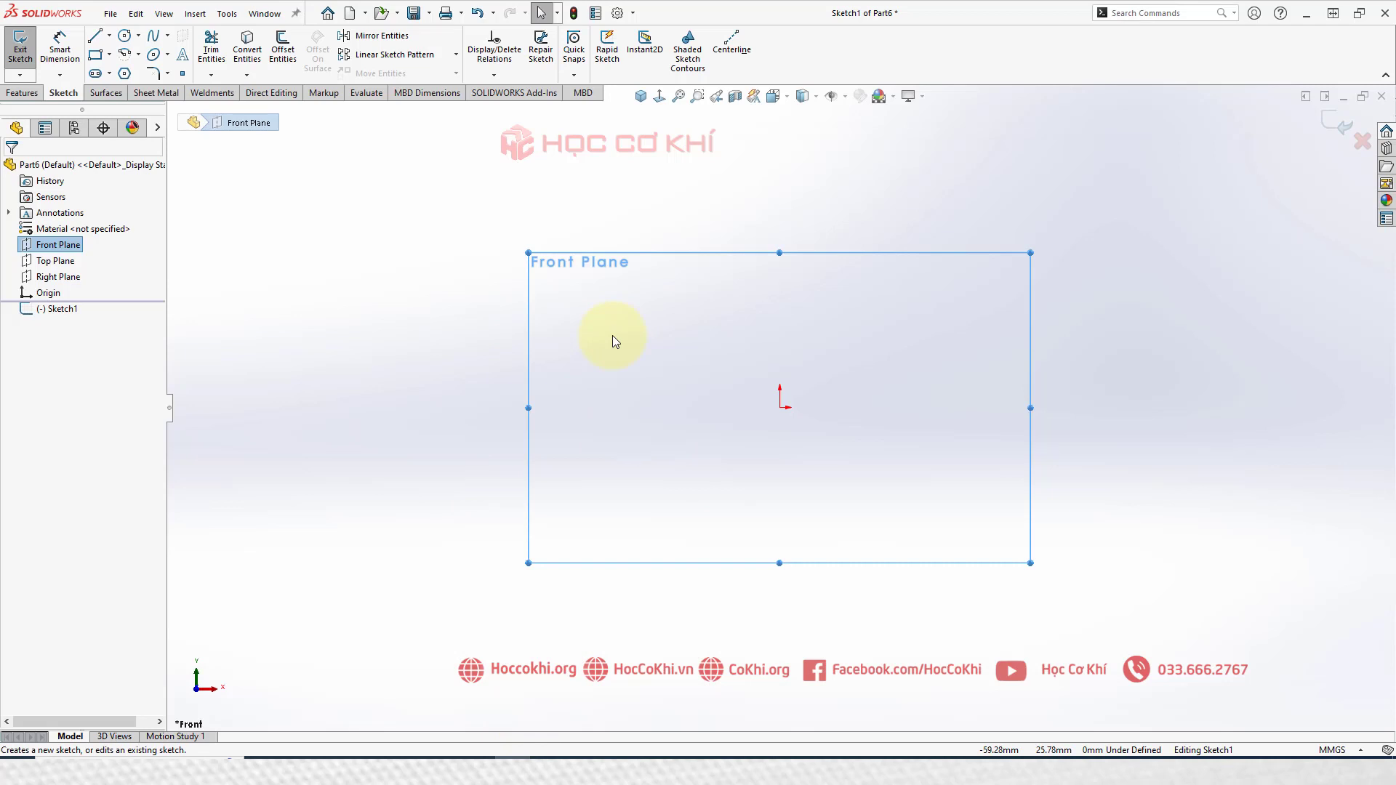
Step: Draw the closed outline from the origin: left edge, top edge, arc, short vertical, slanted line, base
click(95, 35)
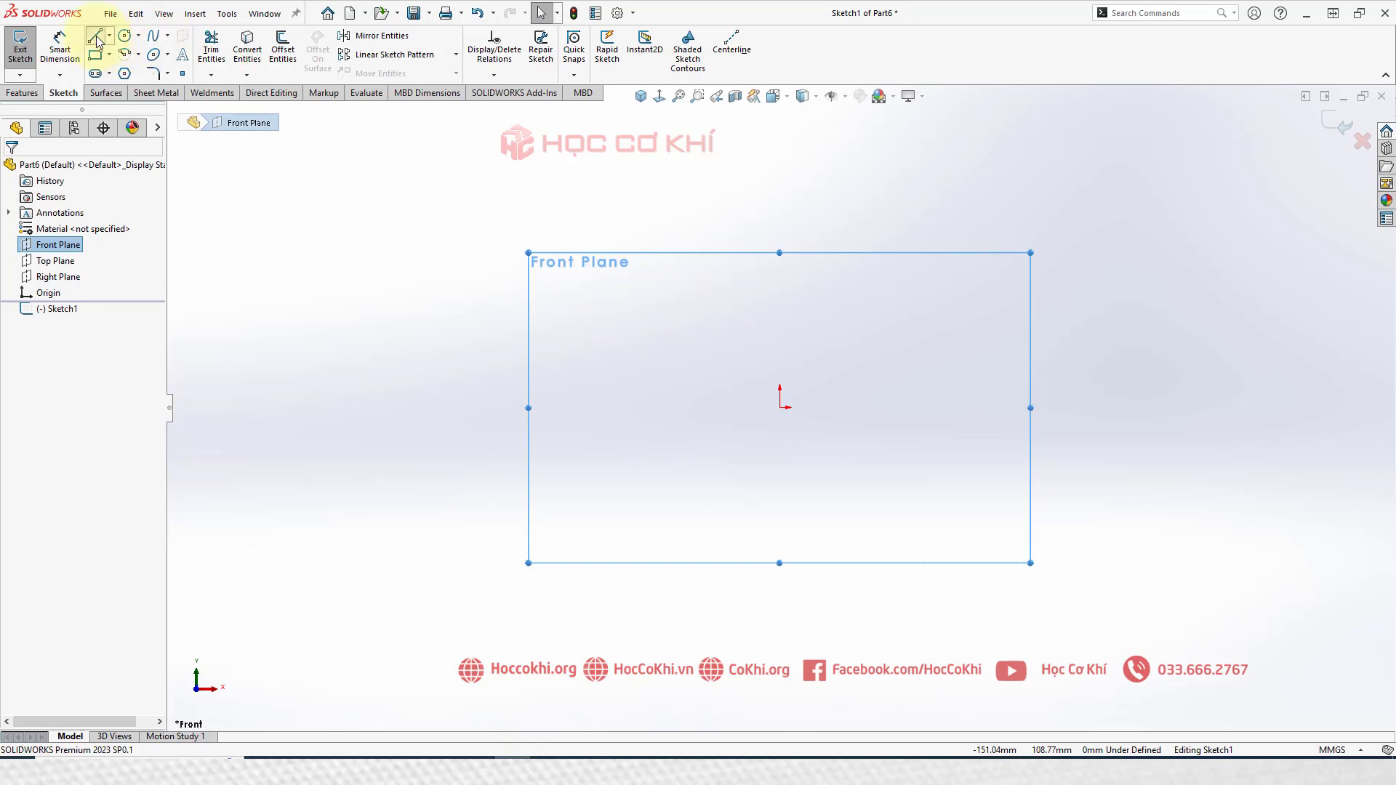
click(780, 408)
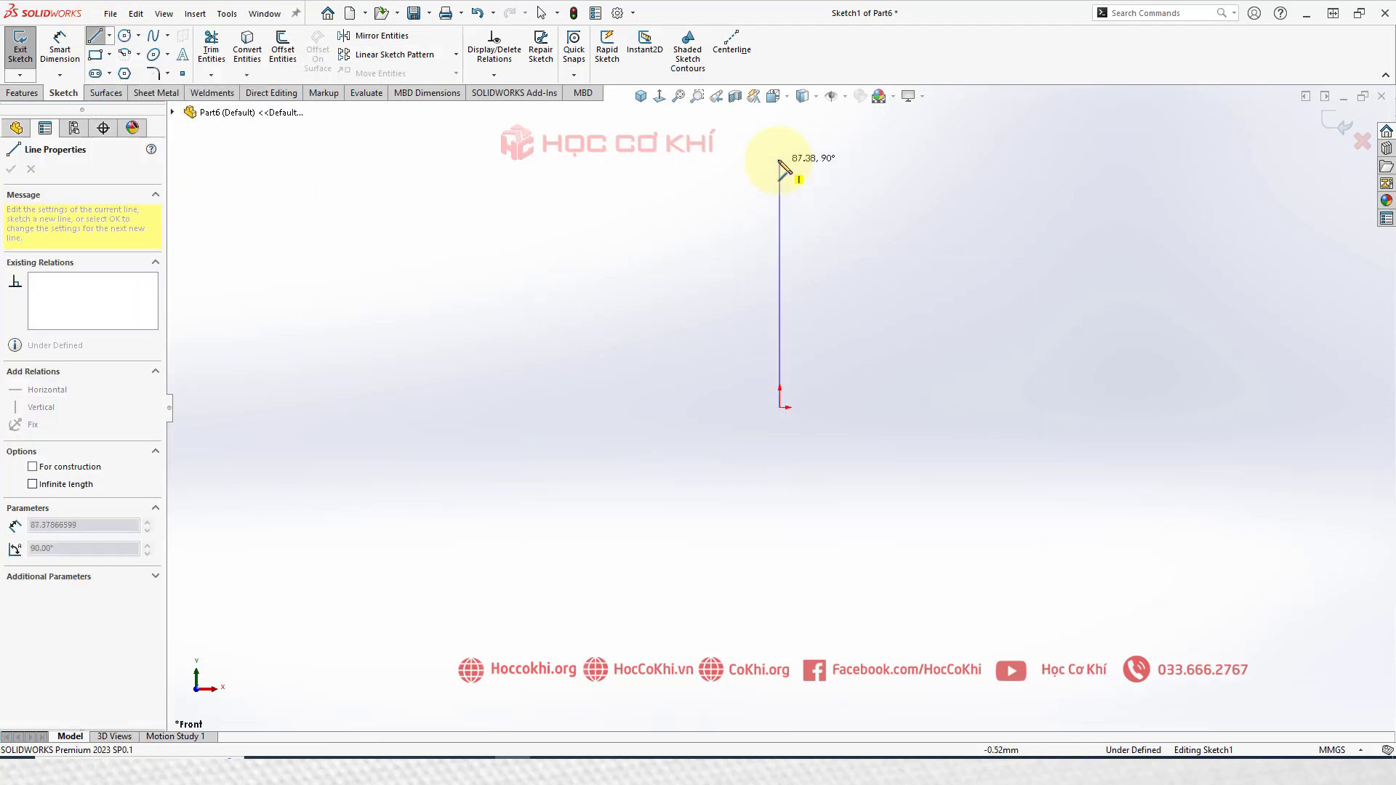
click(780, 143)
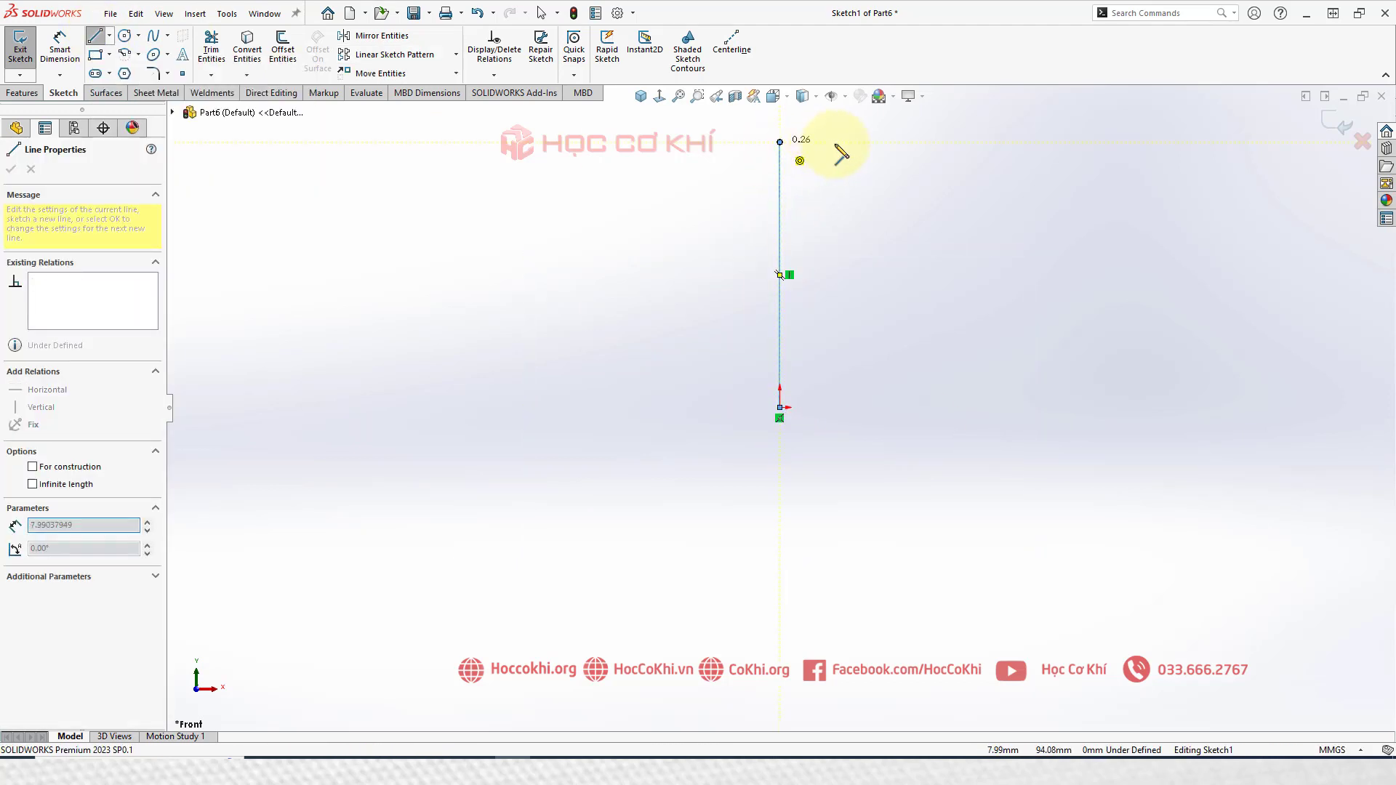
click(895, 143)
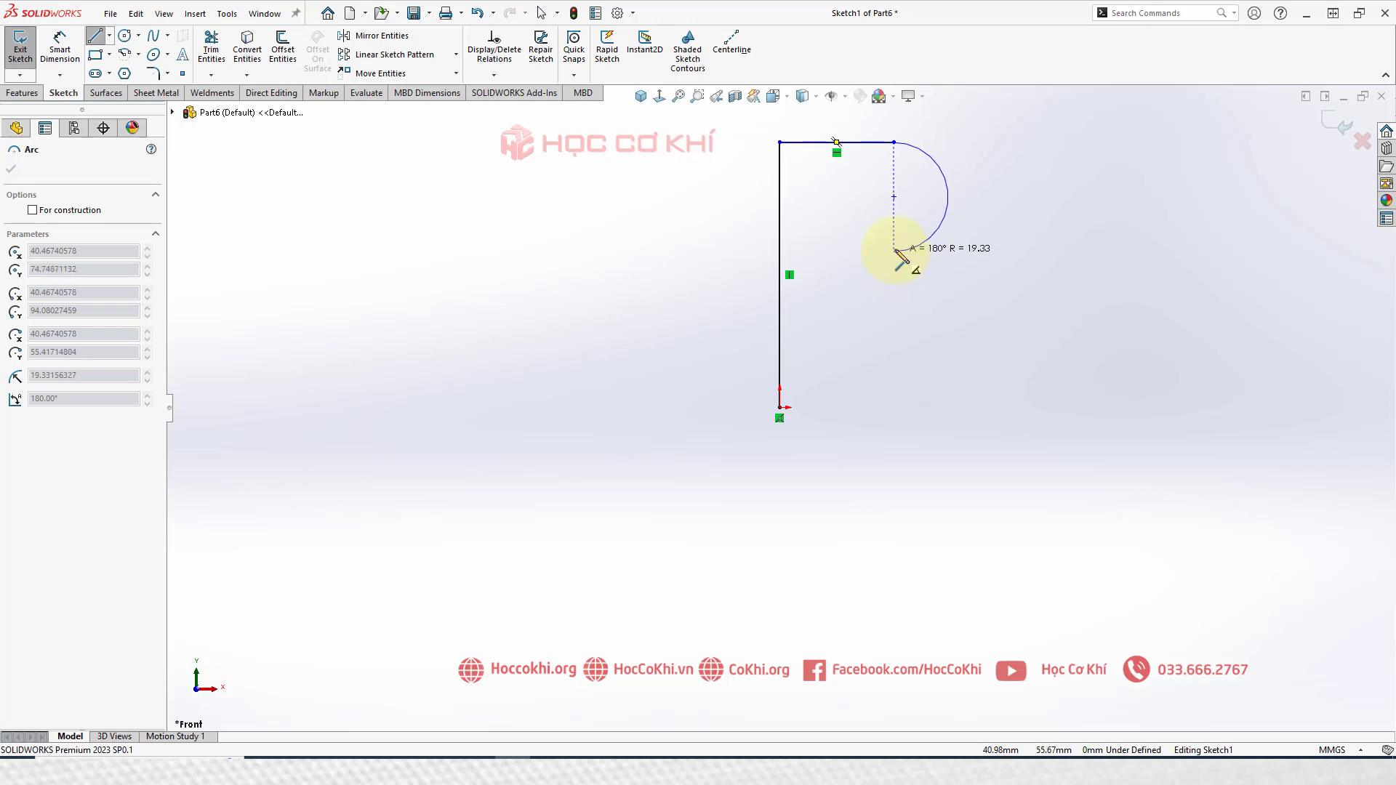
click(895, 250)
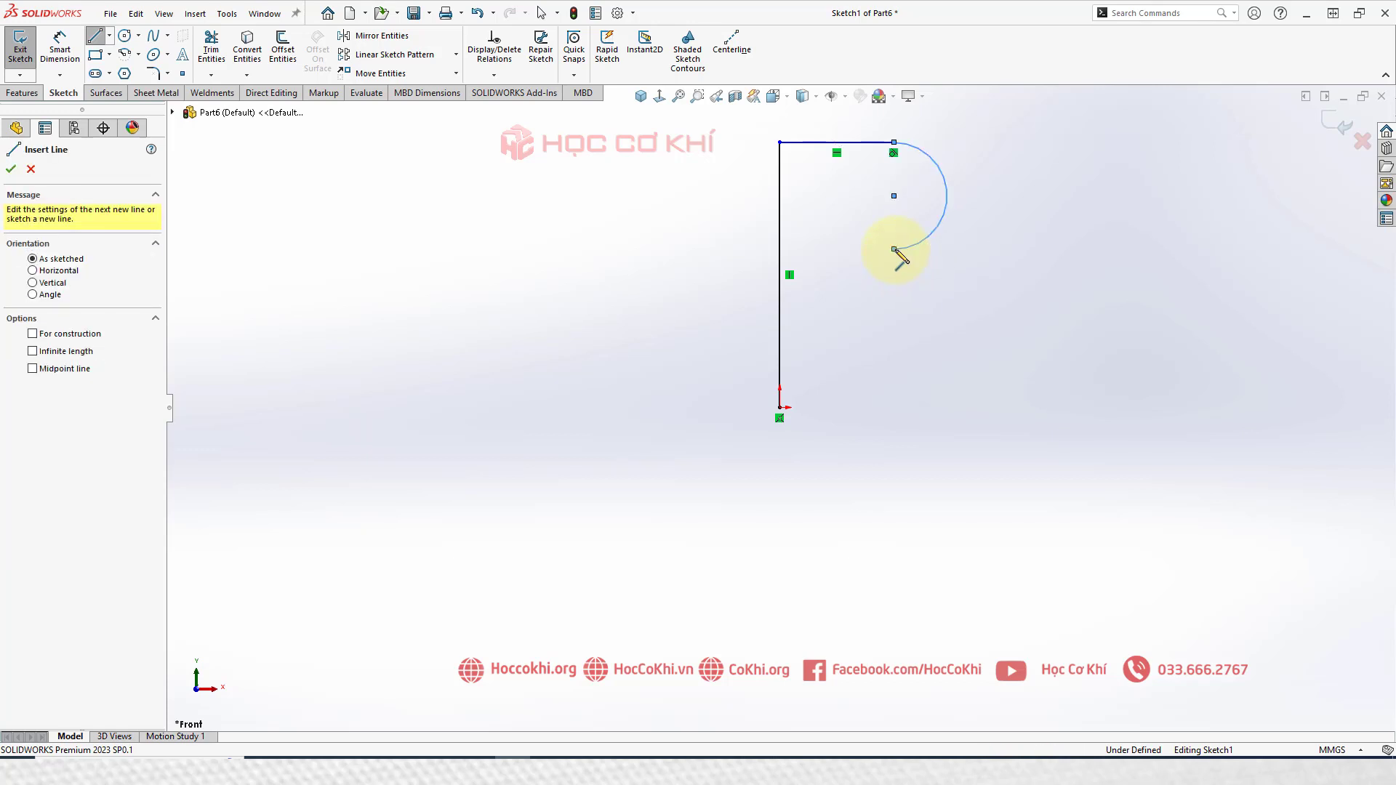
click(895, 314)
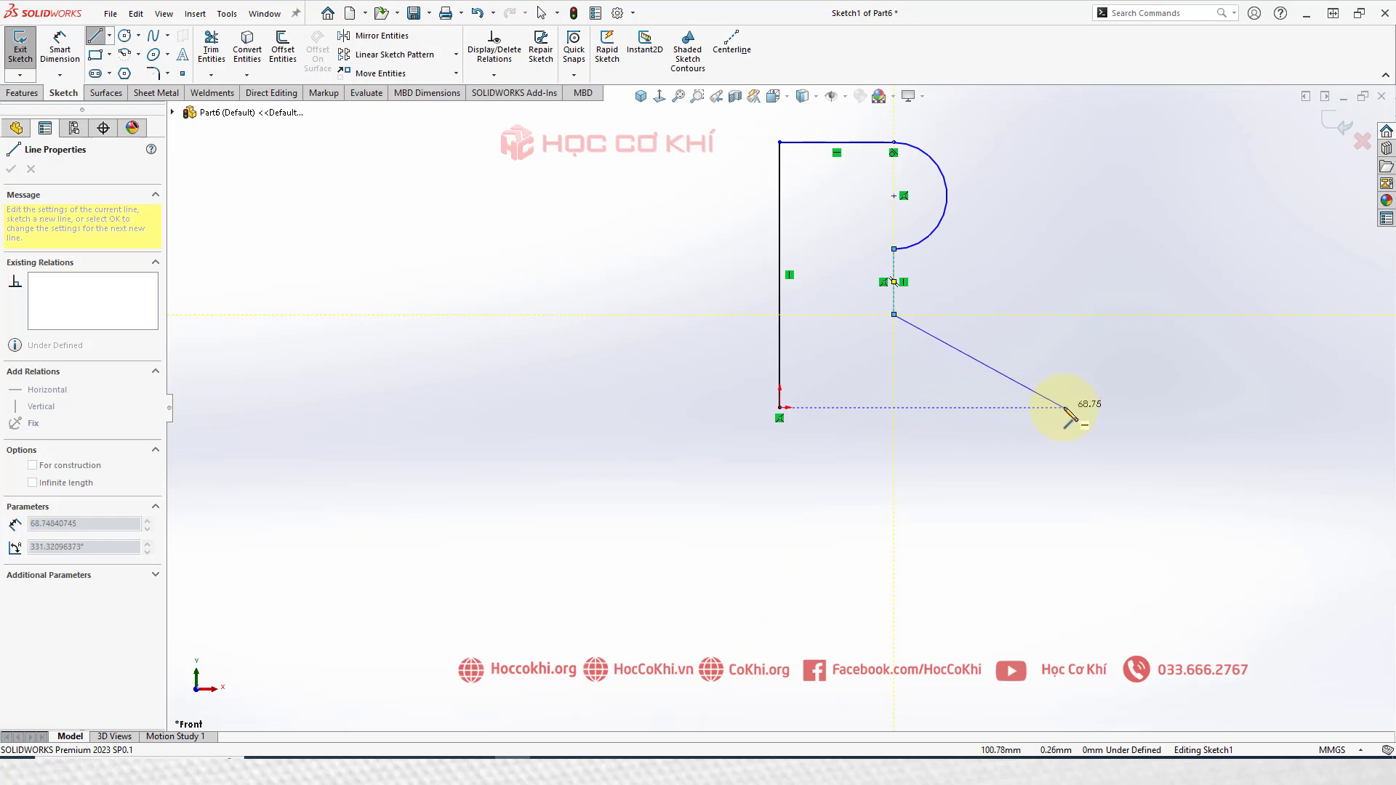
click(1065, 408)
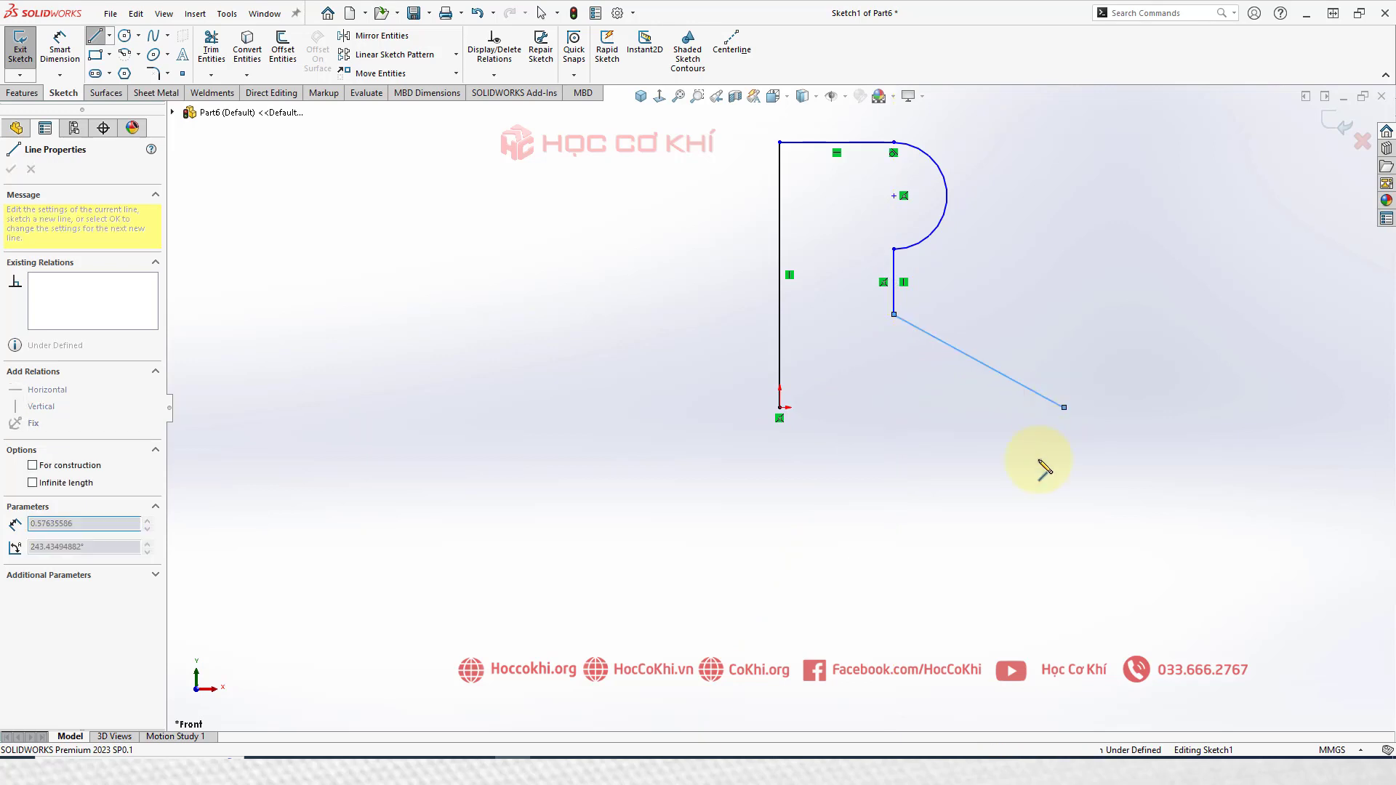
click(781, 408)
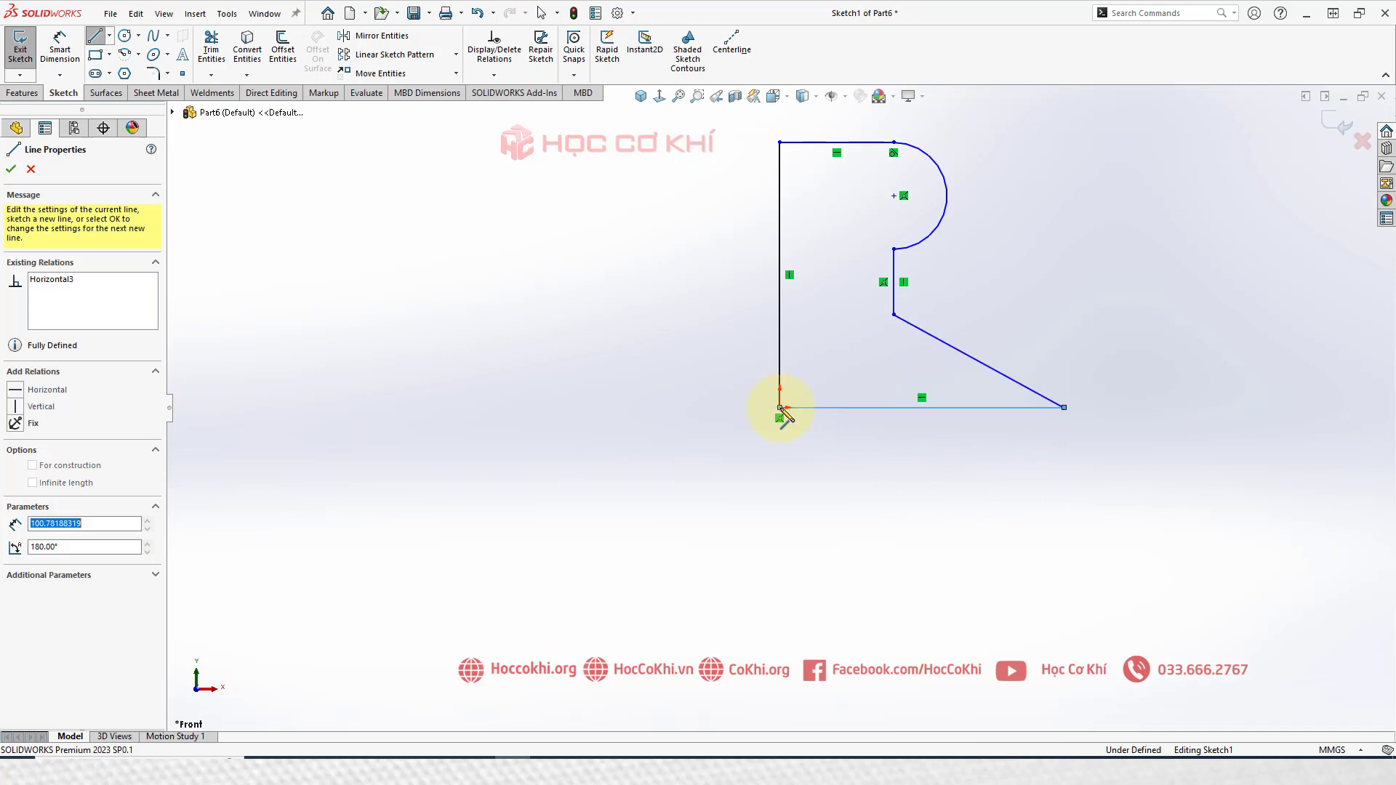
Step: End the Line tool with the profile drawn
key(Escape)
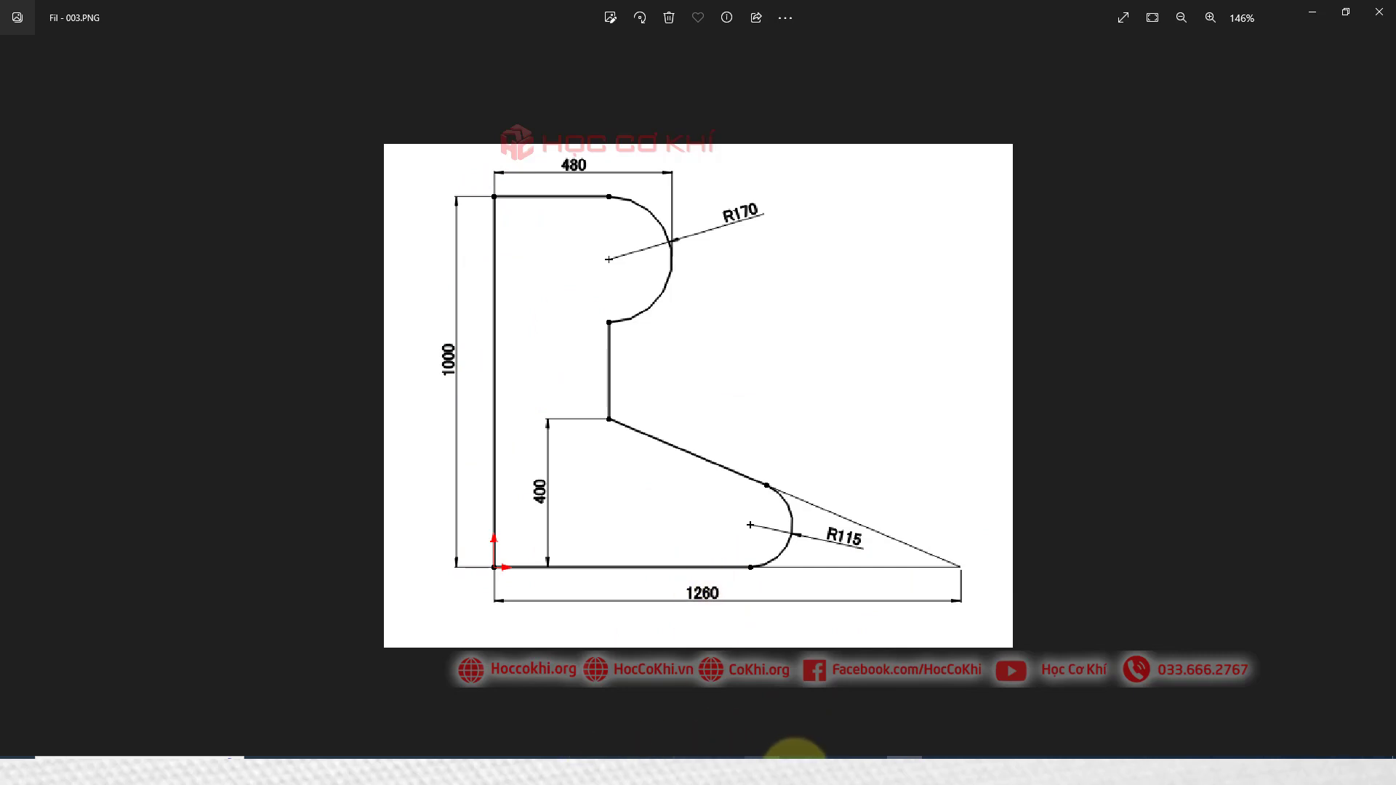
Step: Dimension the left edge height as 1000 and the bottom edge length as 1260
click(509, 757)
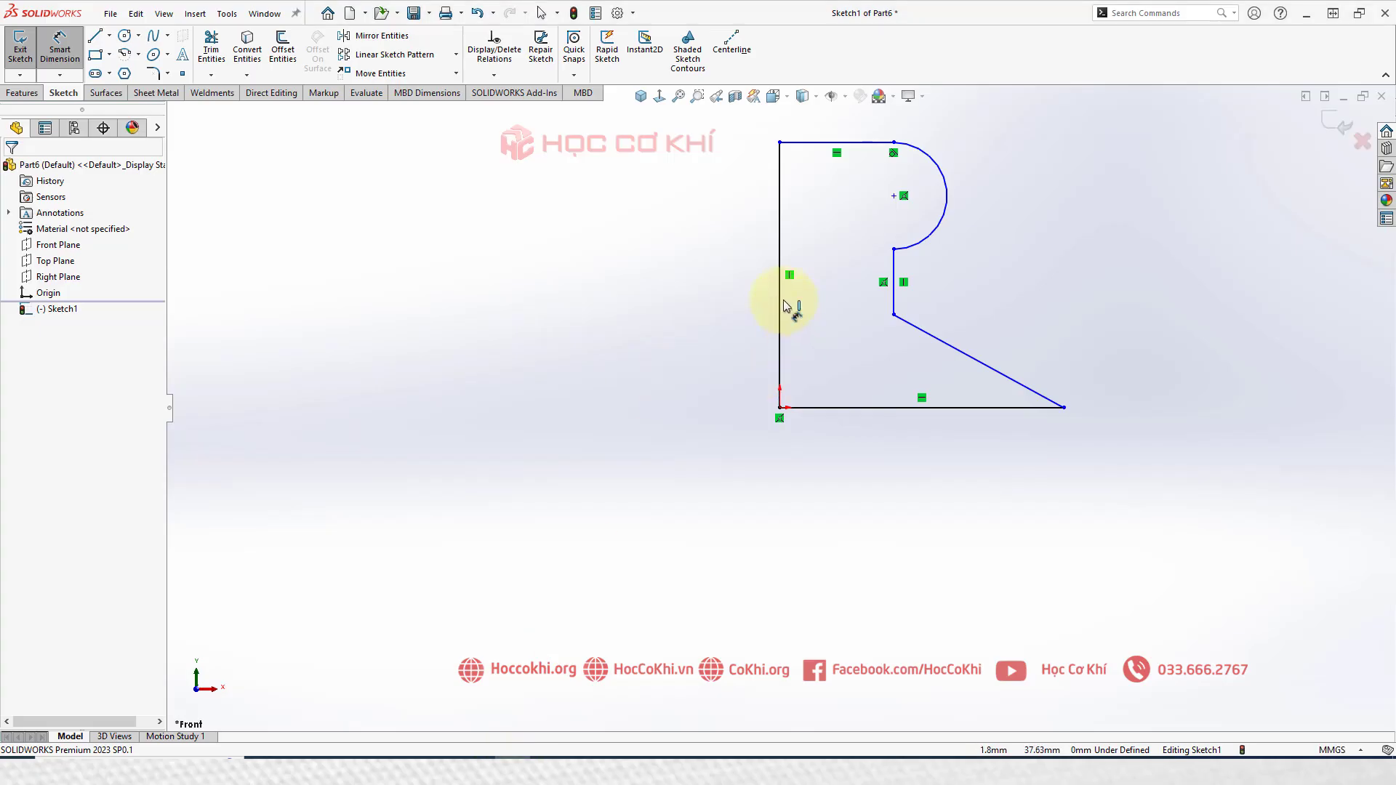
click(762, 300)
click(741, 291)
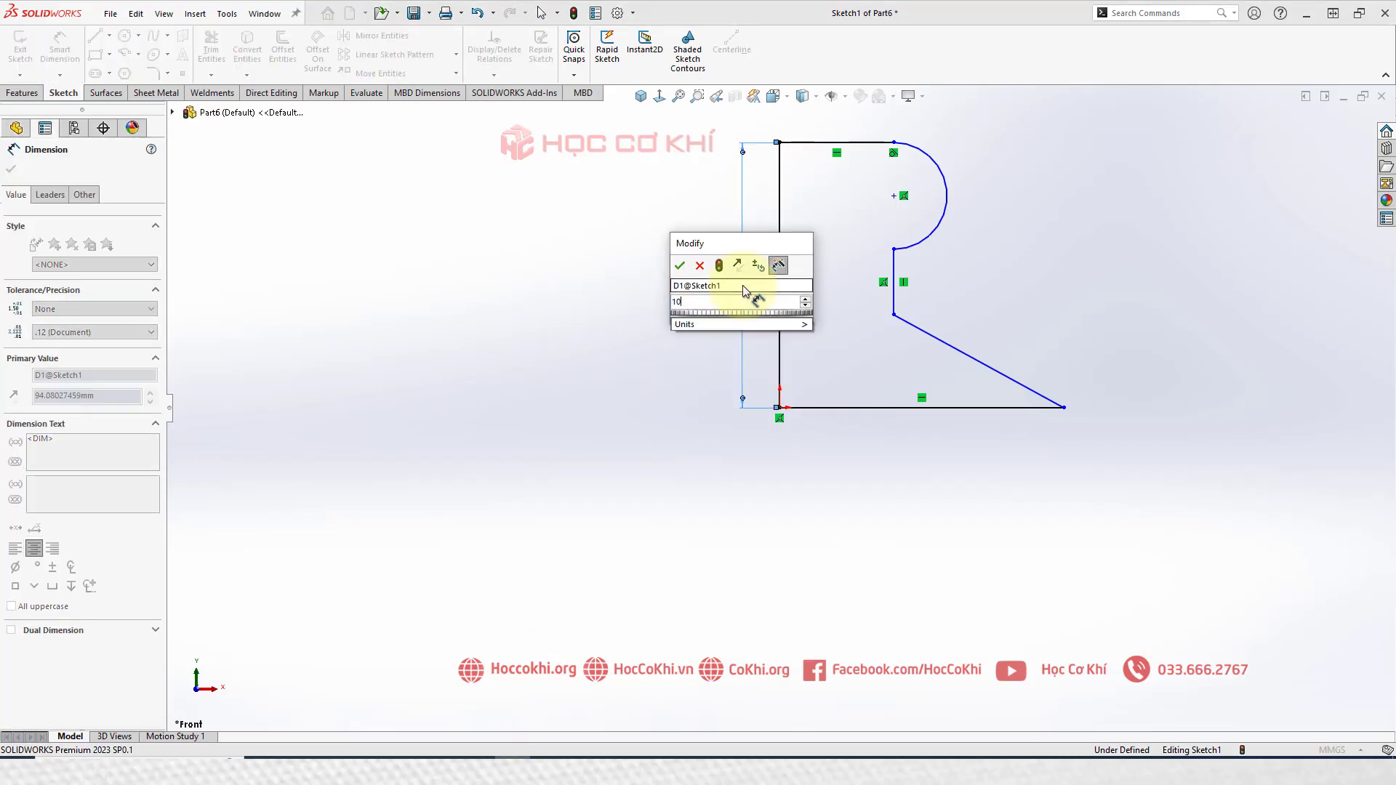
text(1000)
key(Return)
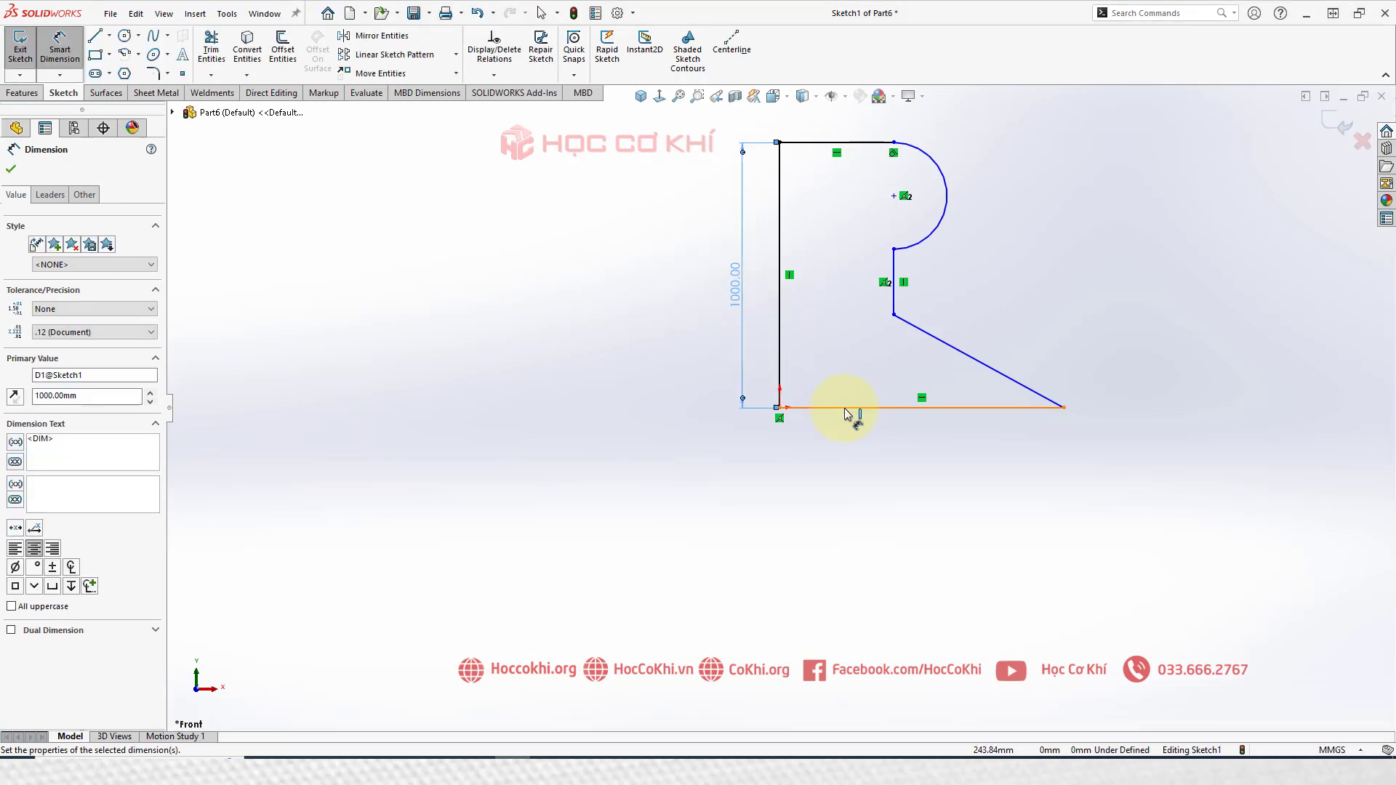
click(848, 407)
click(909, 480)
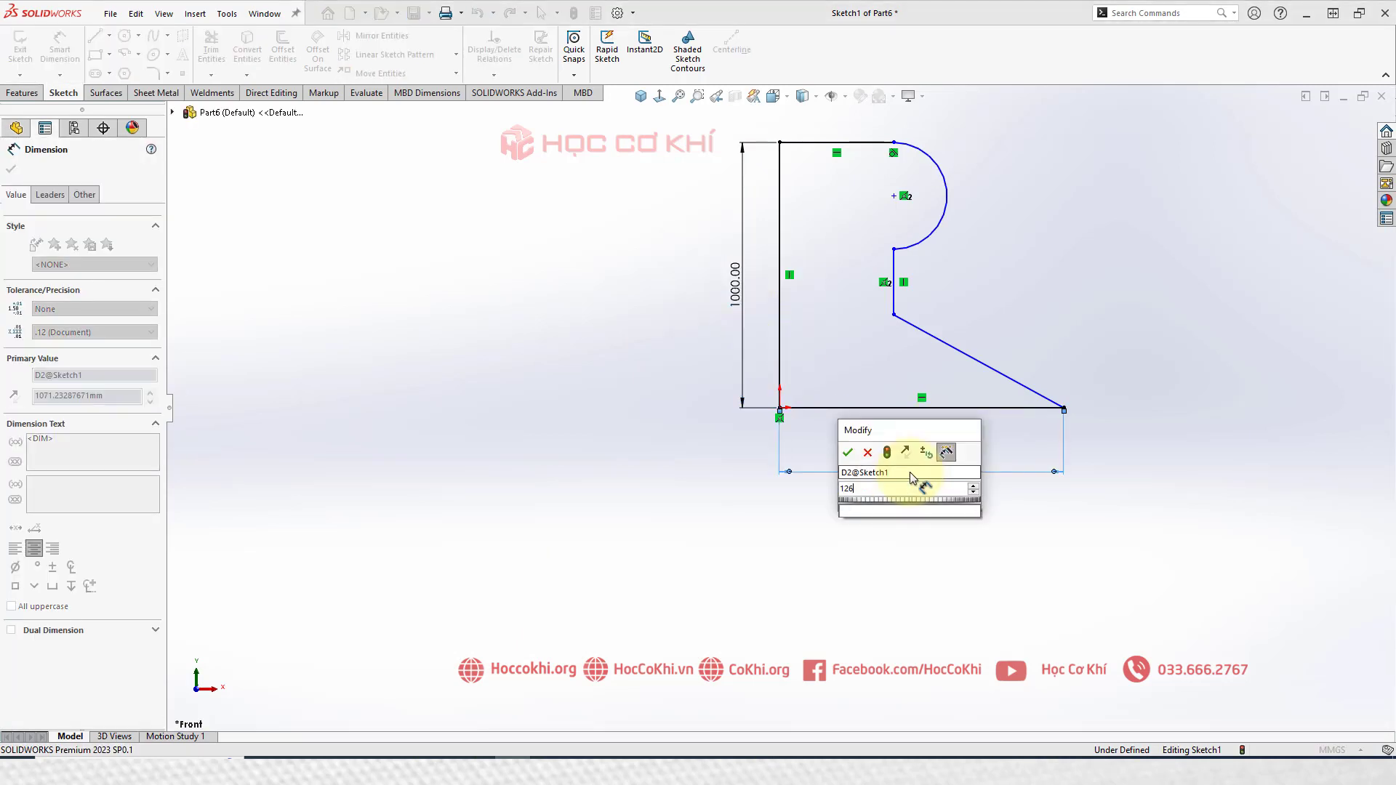
text(1260)
key(Return)
Step: After checking the reference, dimension the step corner 400 above the base line
scroll(1147, 415, down, 3)
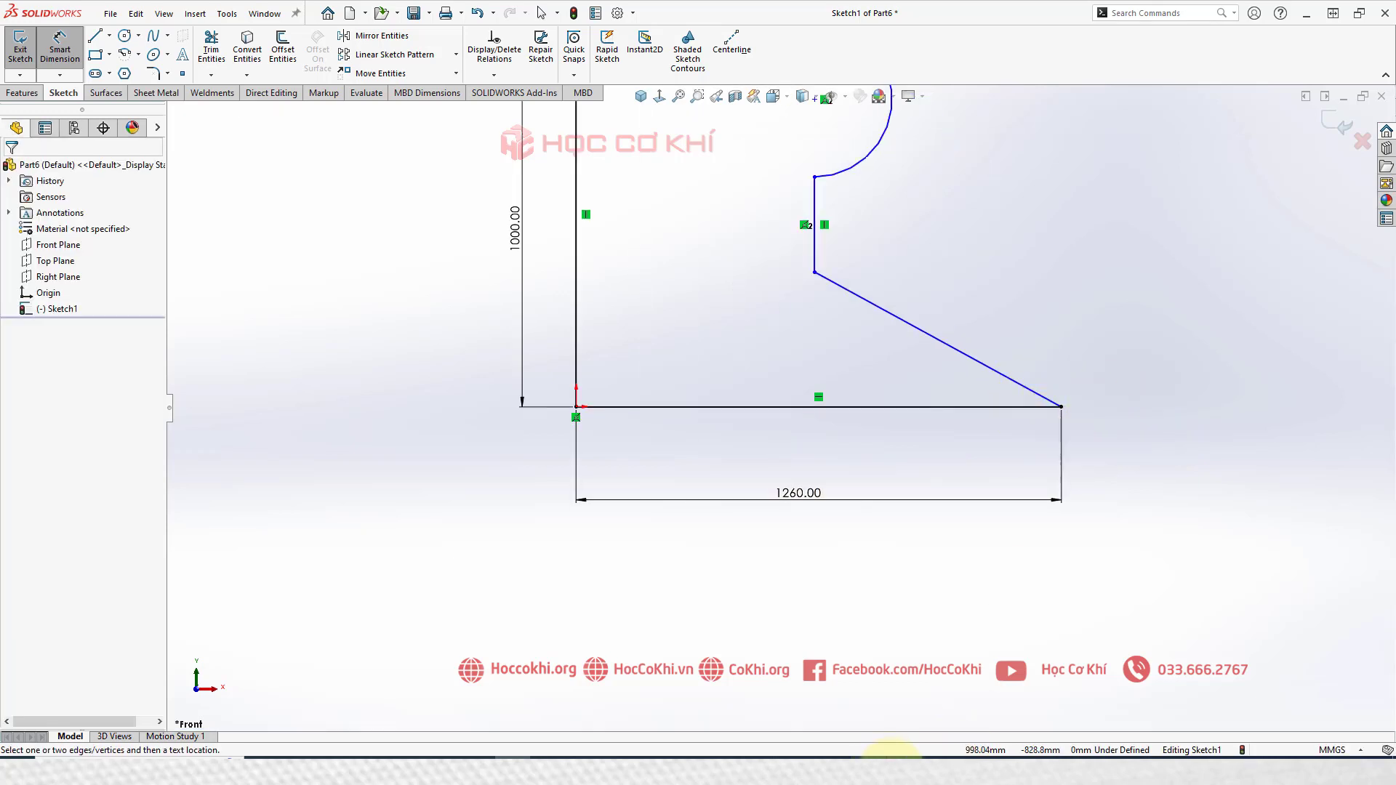
click(898, 770)
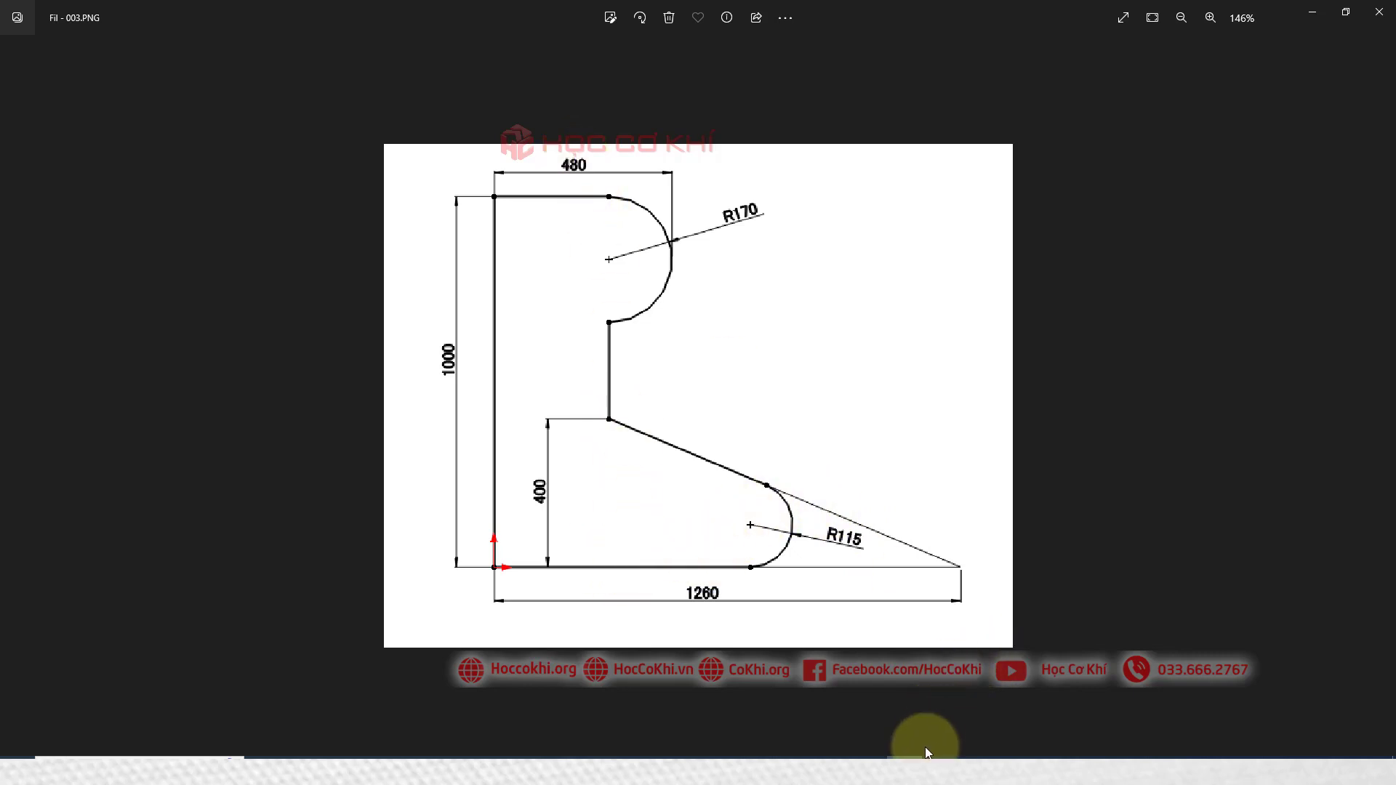
click(903, 769)
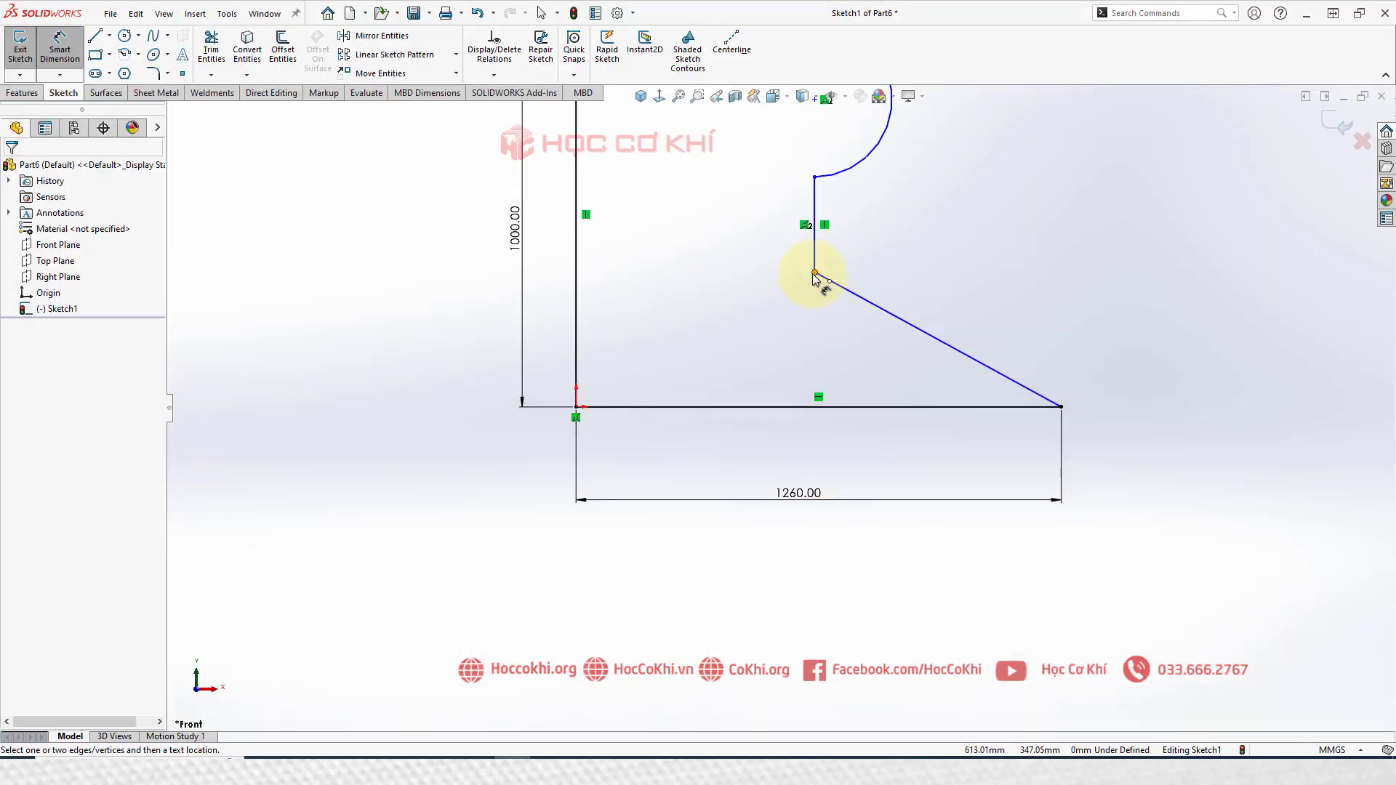
click(815, 272)
click(742, 371)
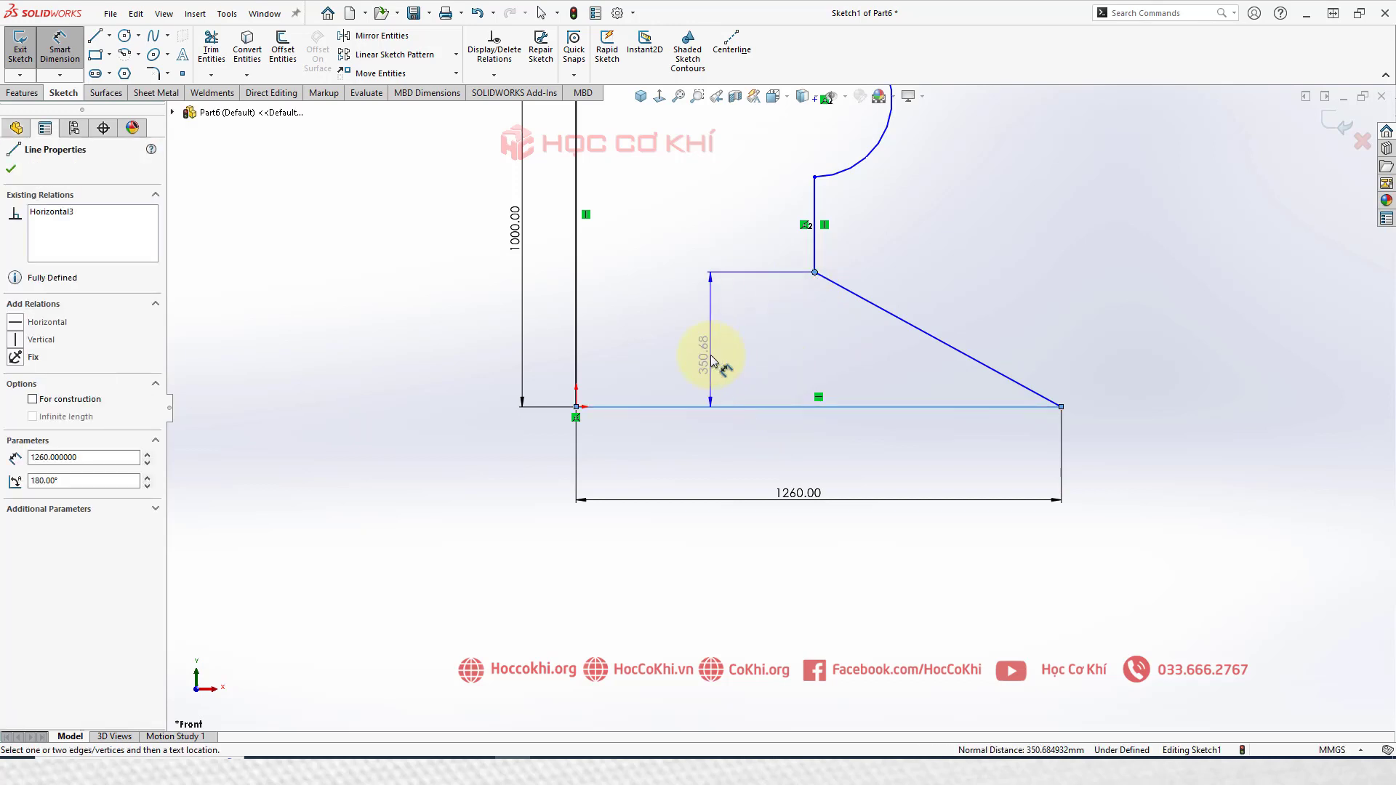
click(710, 363)
text(400)
key(Return)
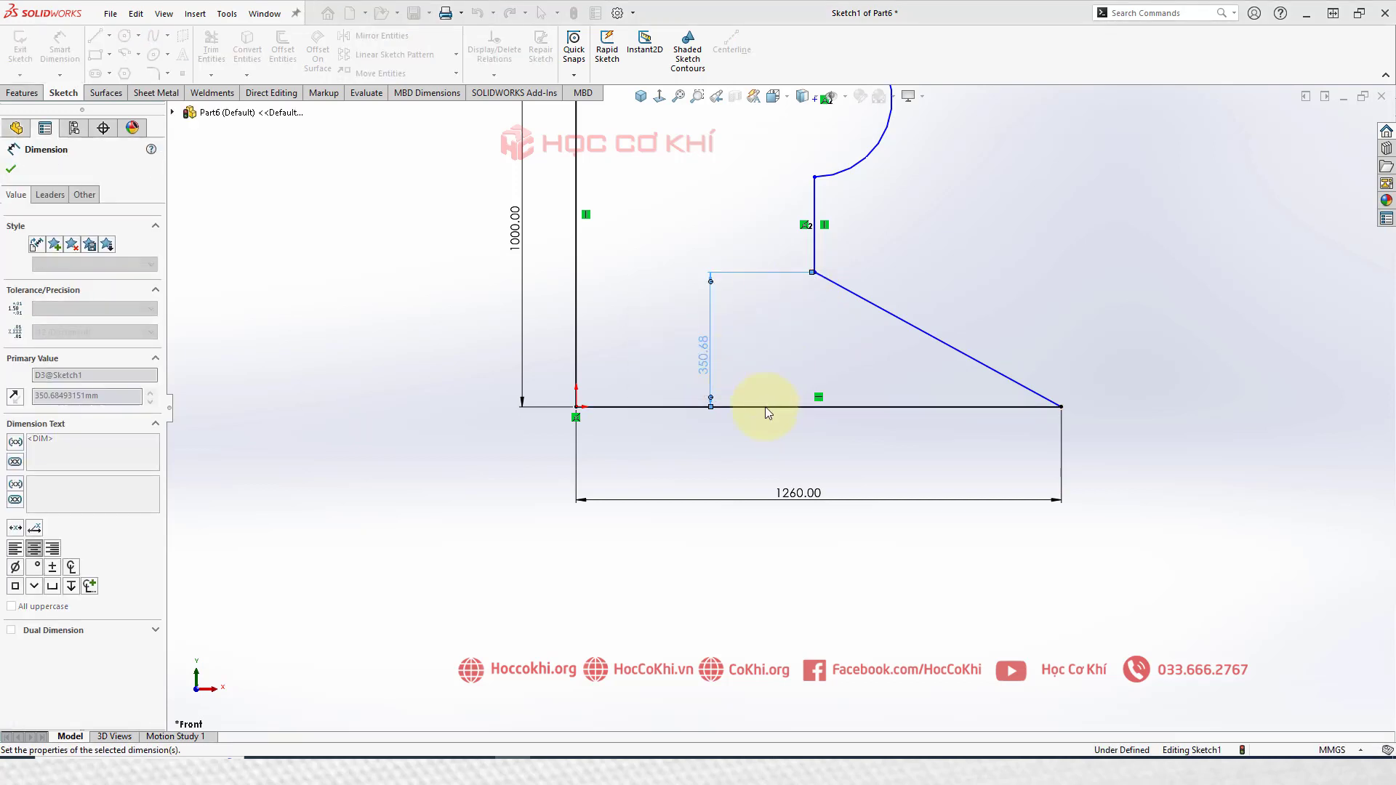
Step: Dimension the left edge to arc width as 480 and move the 400 dimension beside the step
scroll(786, 415, up, 3)
scroll(820, 187, down, 3)
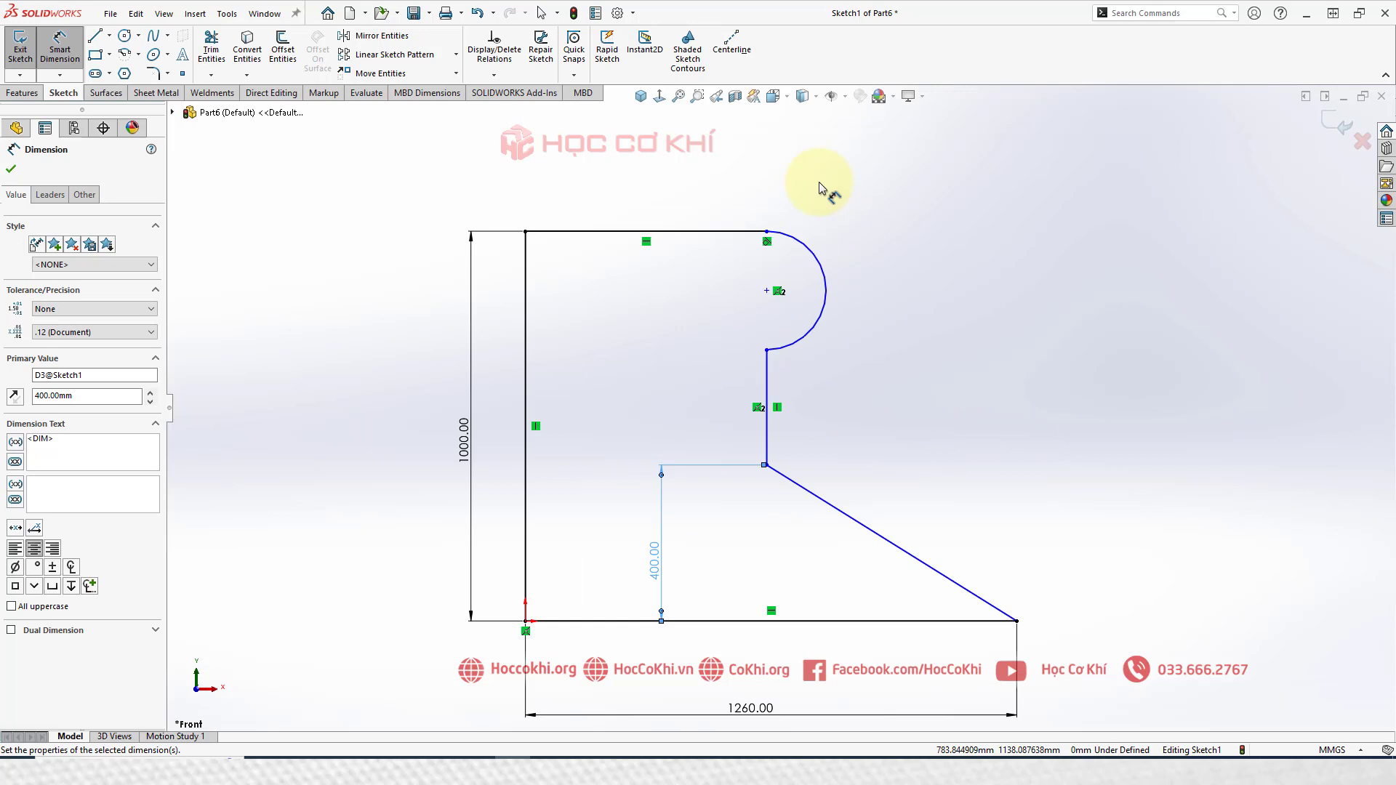
click(527, 285)
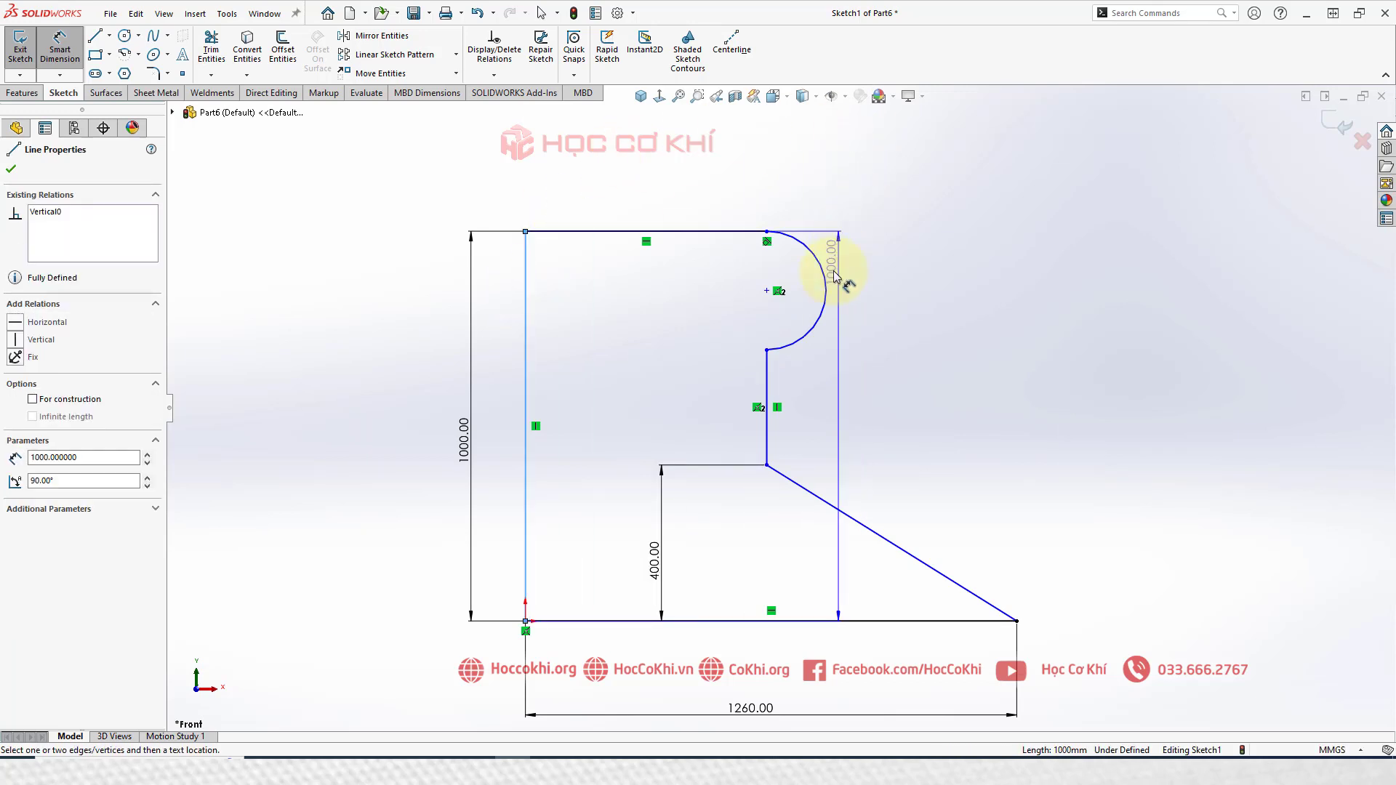
click(826, 289)
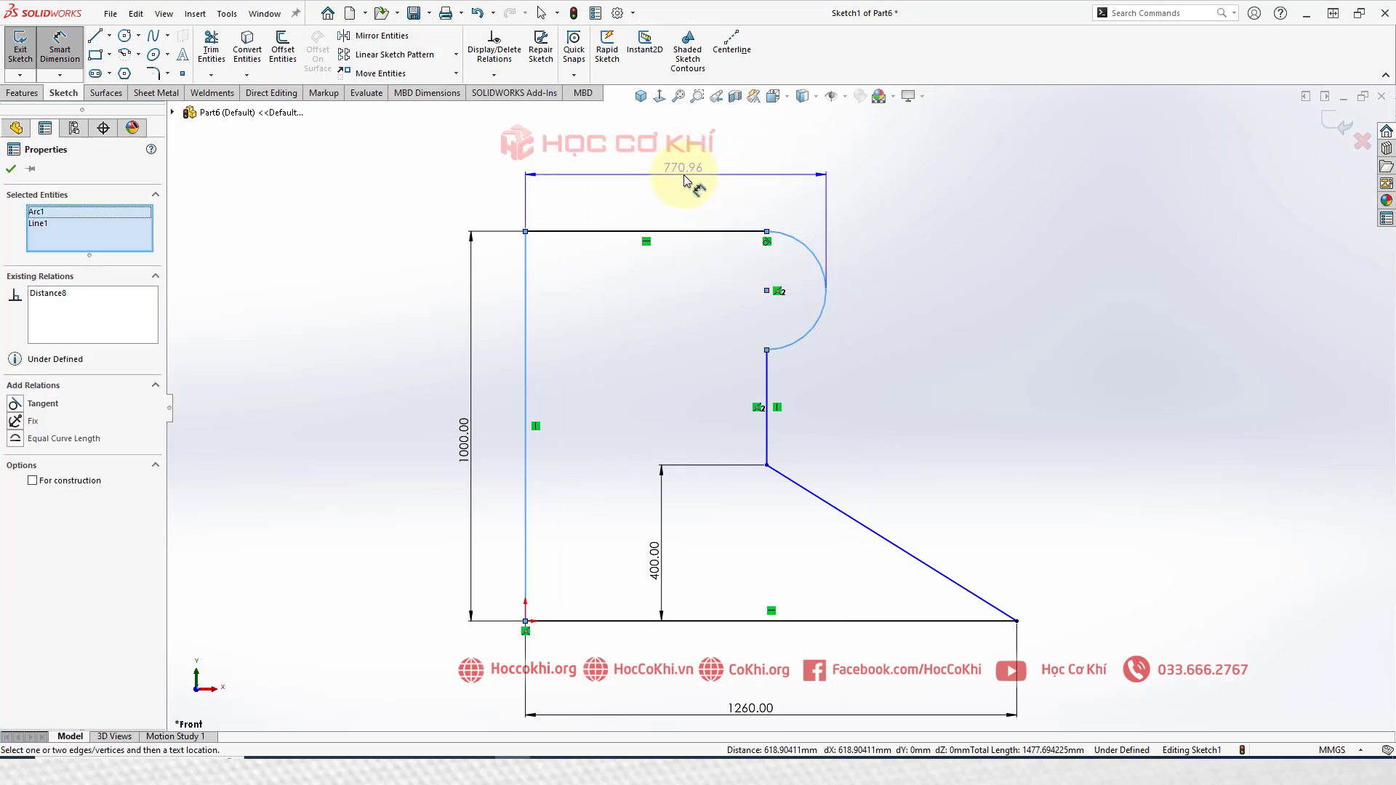
click(687, 179)
text(480)
key(Return)
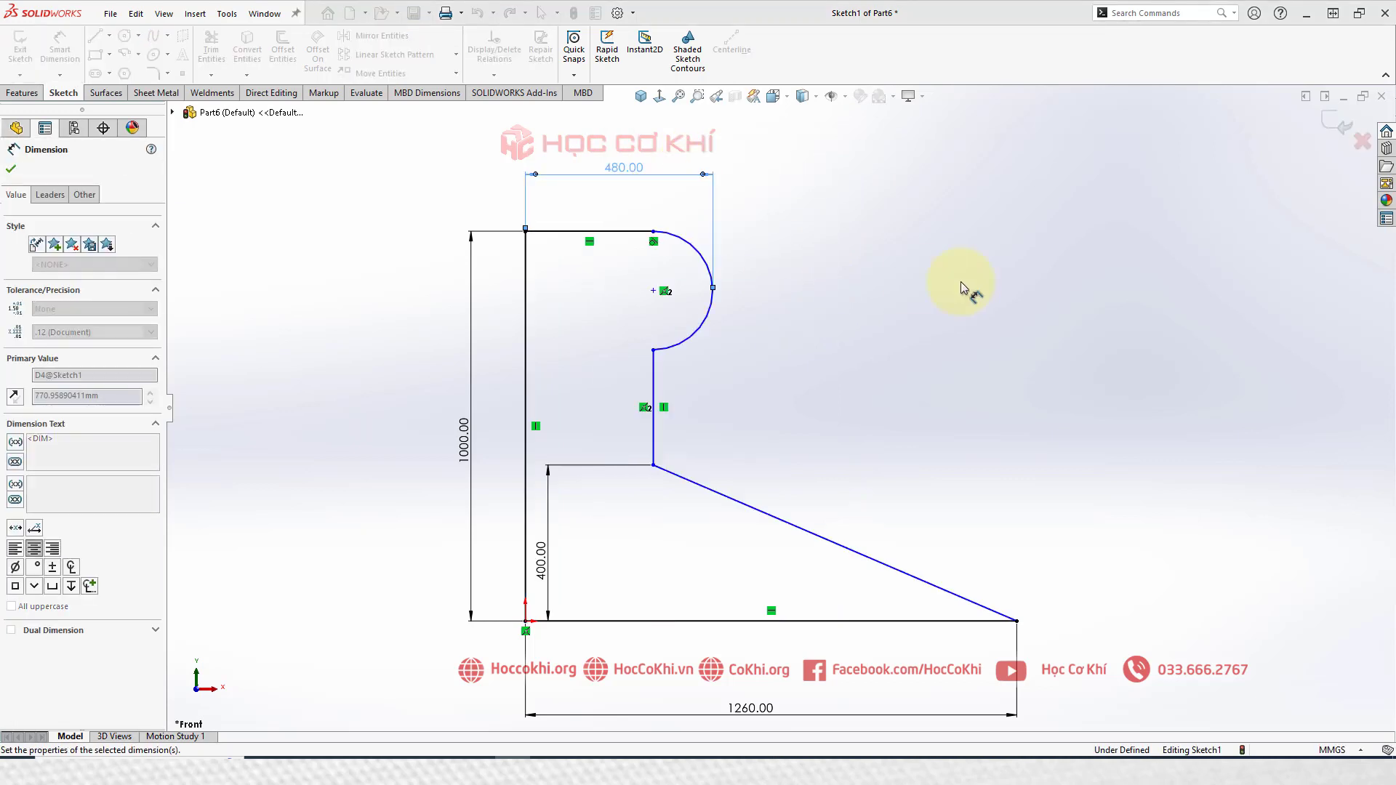
key(Escape)
scroll(778, 412, down, 1)
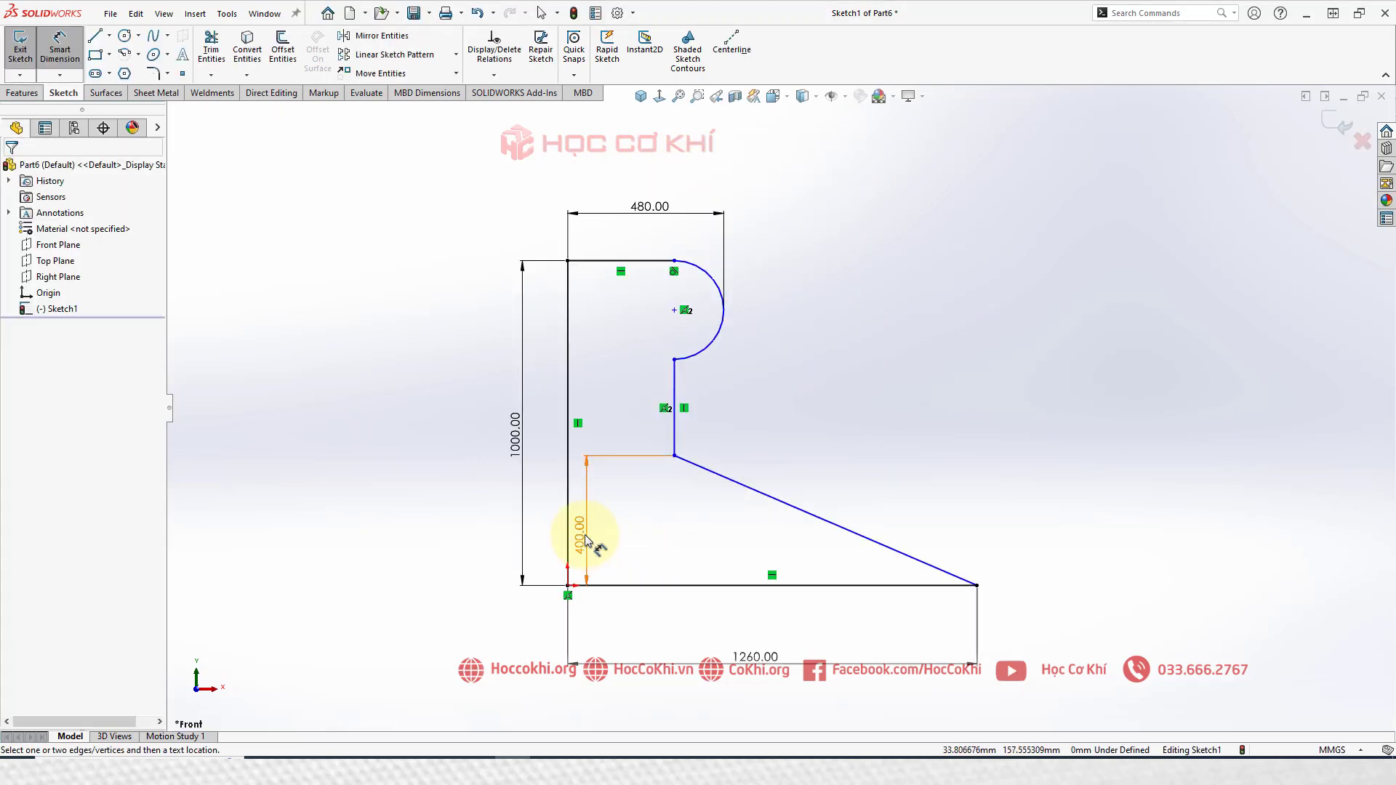
drag(586, 536, 660, 535)
click(779, 402)
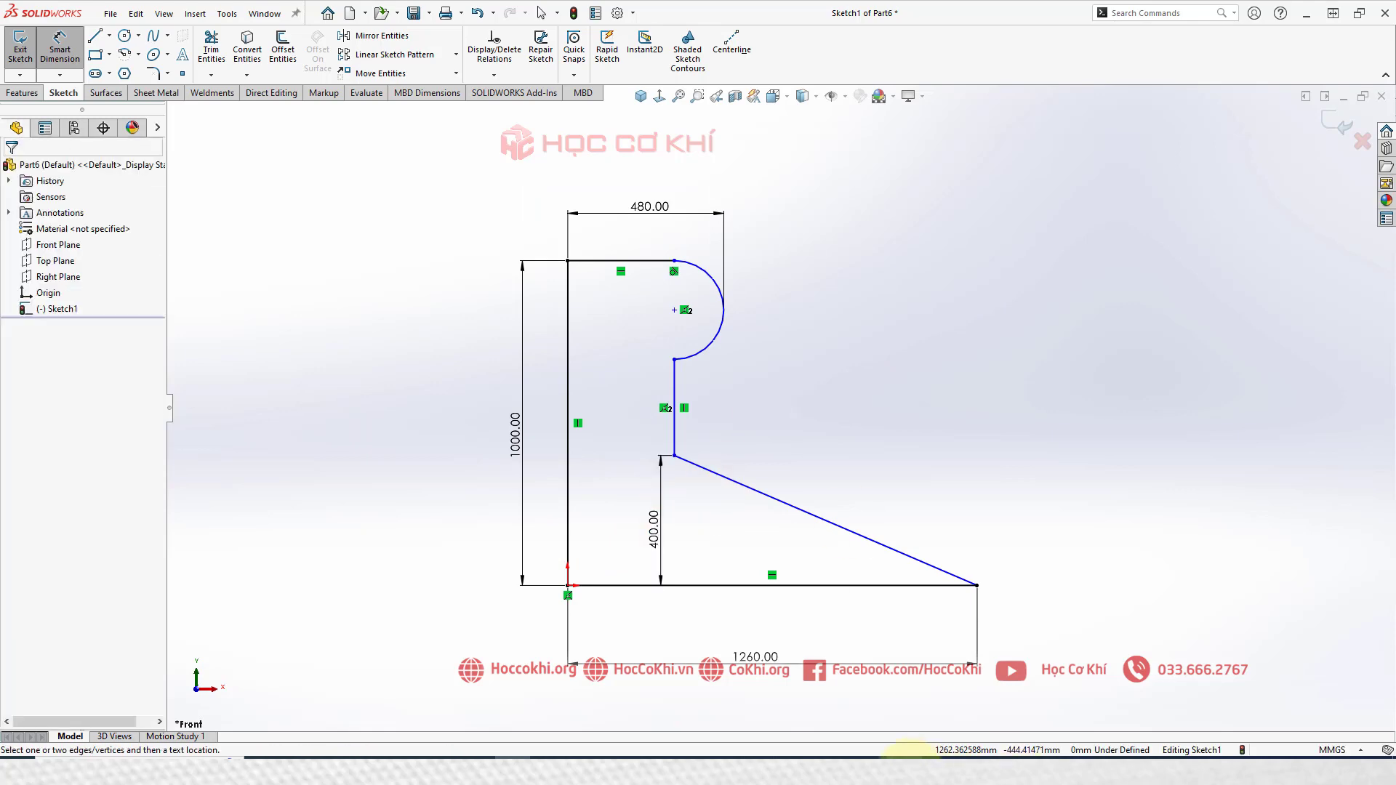
click(907, 768)
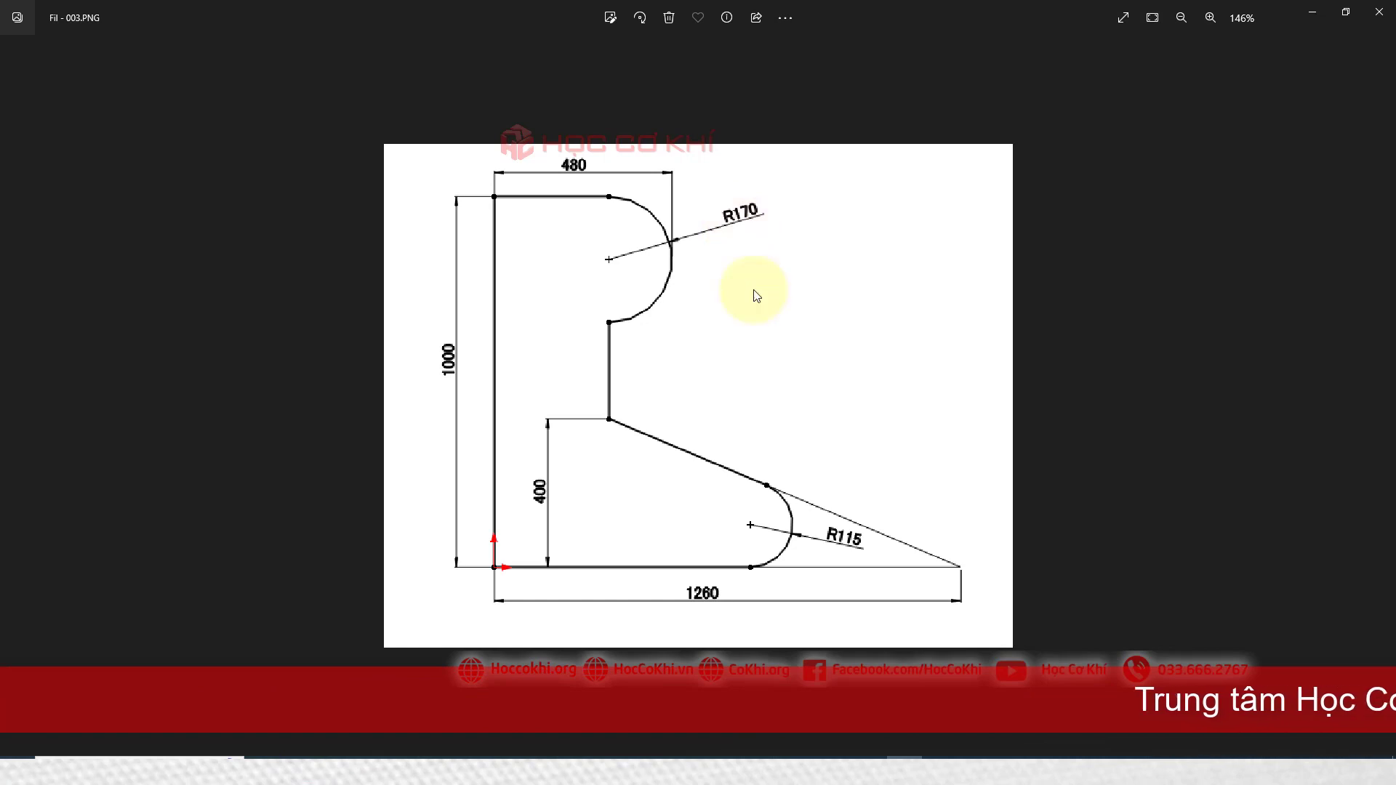
Step: Give the upper arc an R170 radius dimension, checking the value on the reference drawing
click(541, 770)
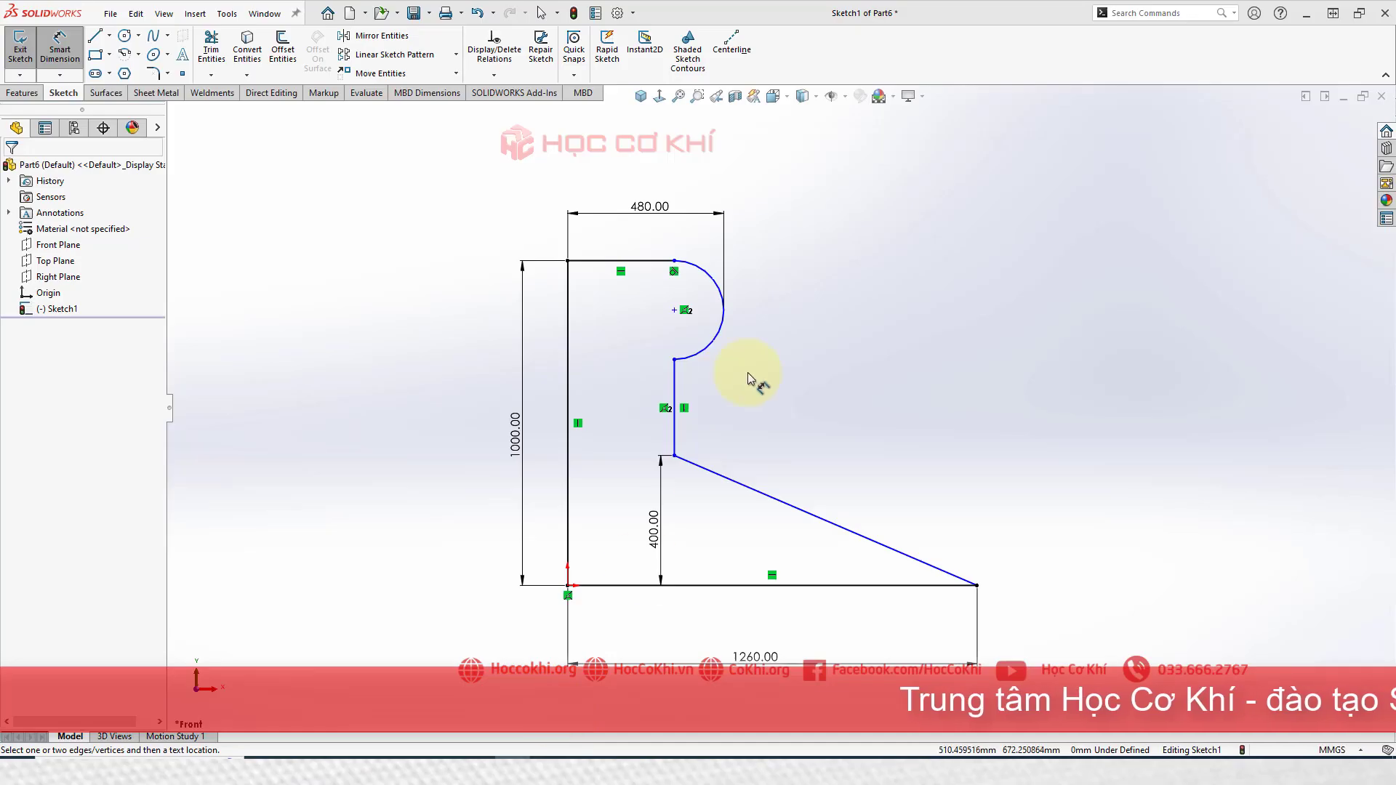
click(724, 328)
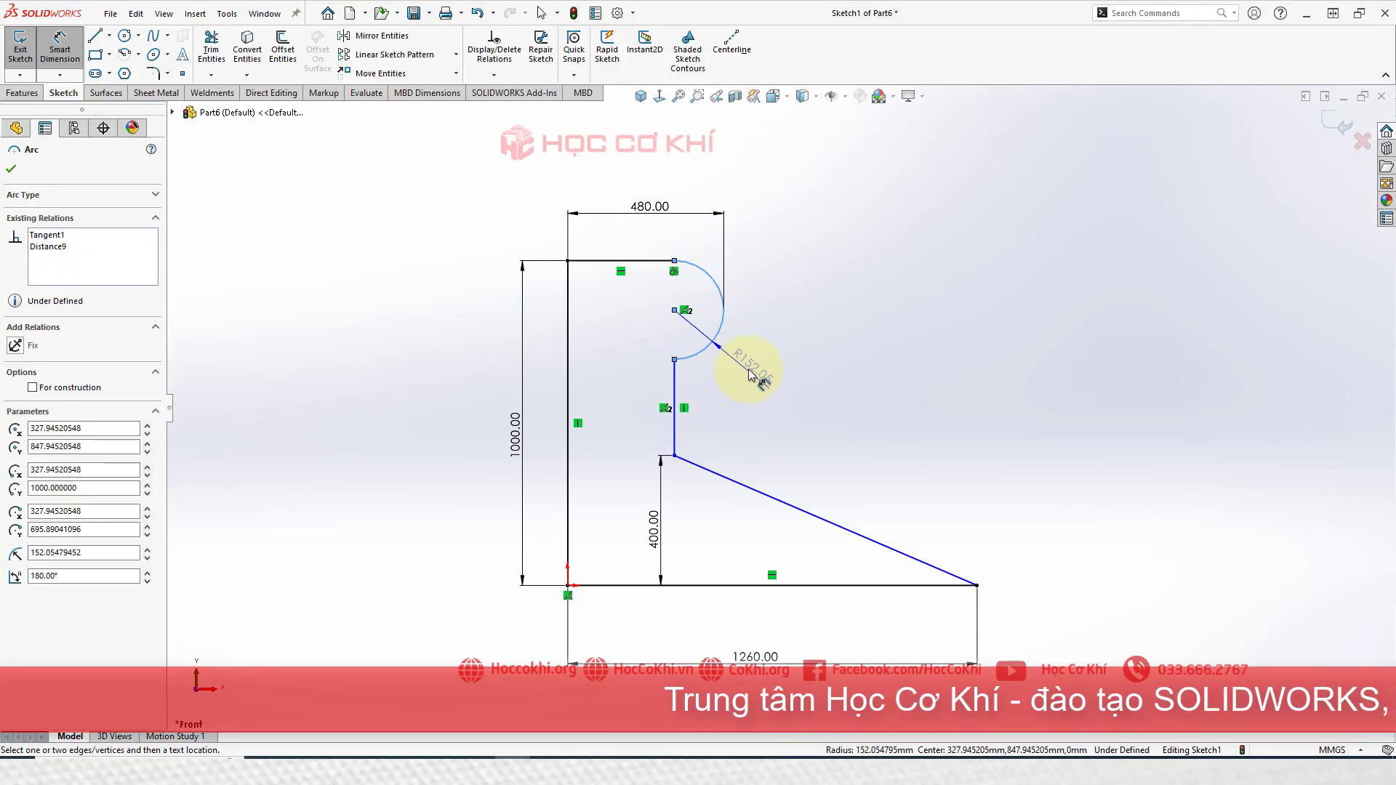
click(749, 372)
text(1)
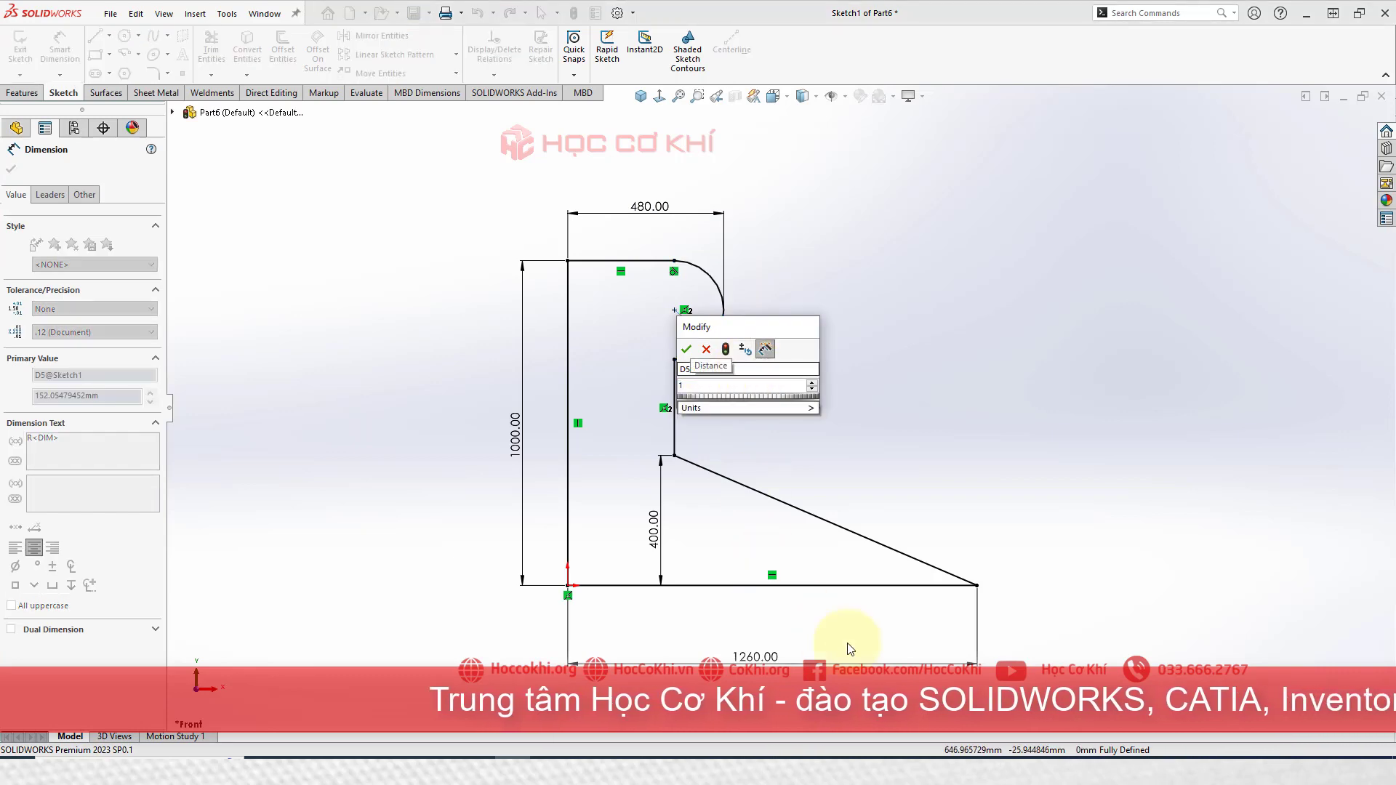
click(906, 756)
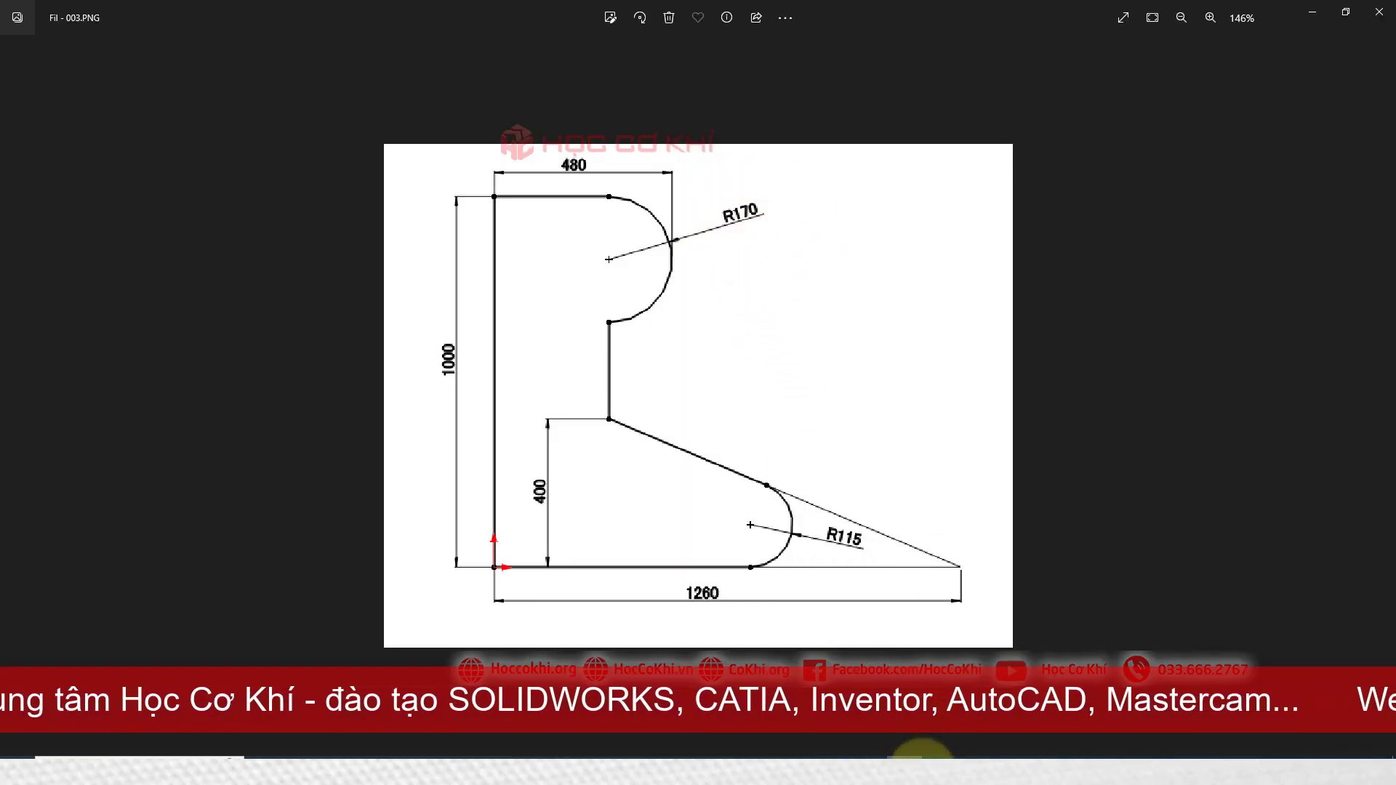
click(916, 756)
text(170)
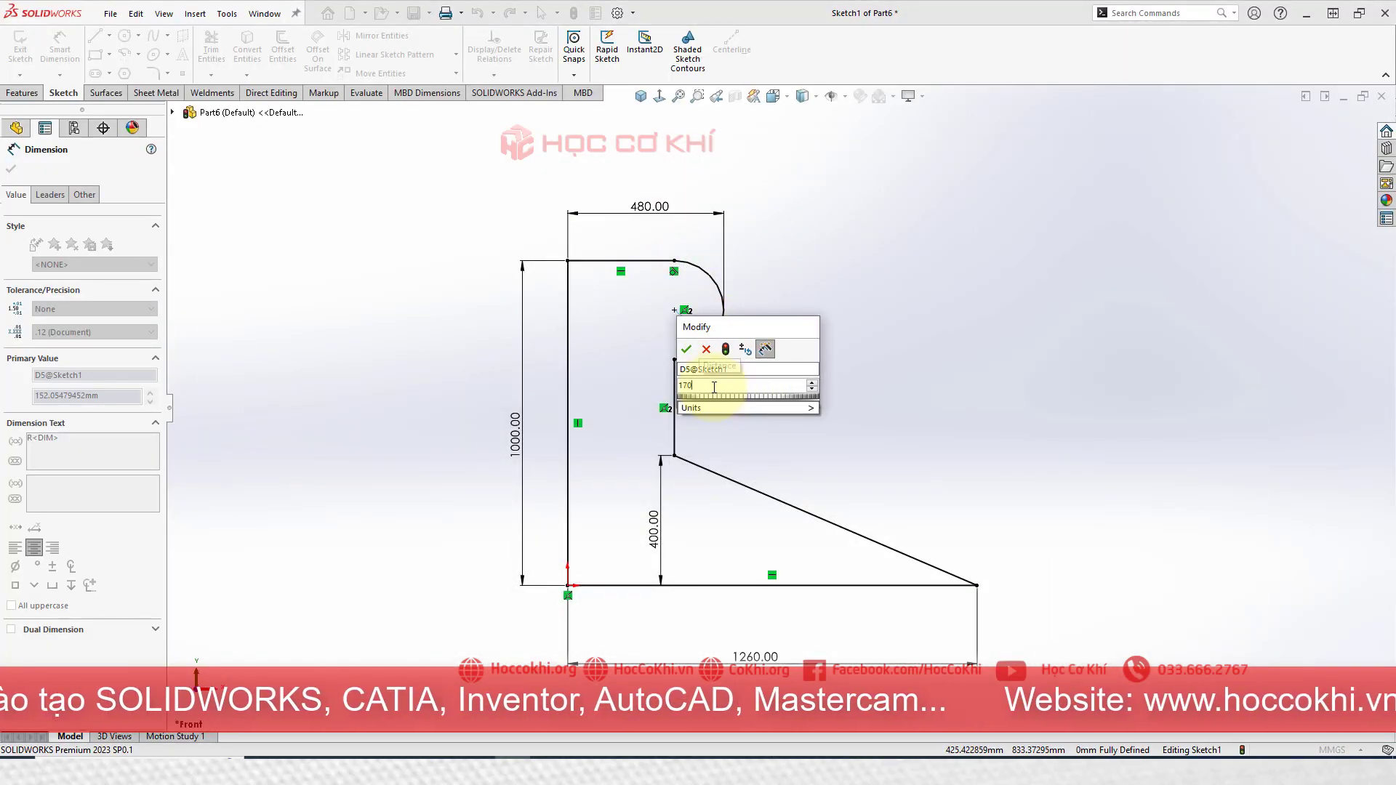
key(Return)
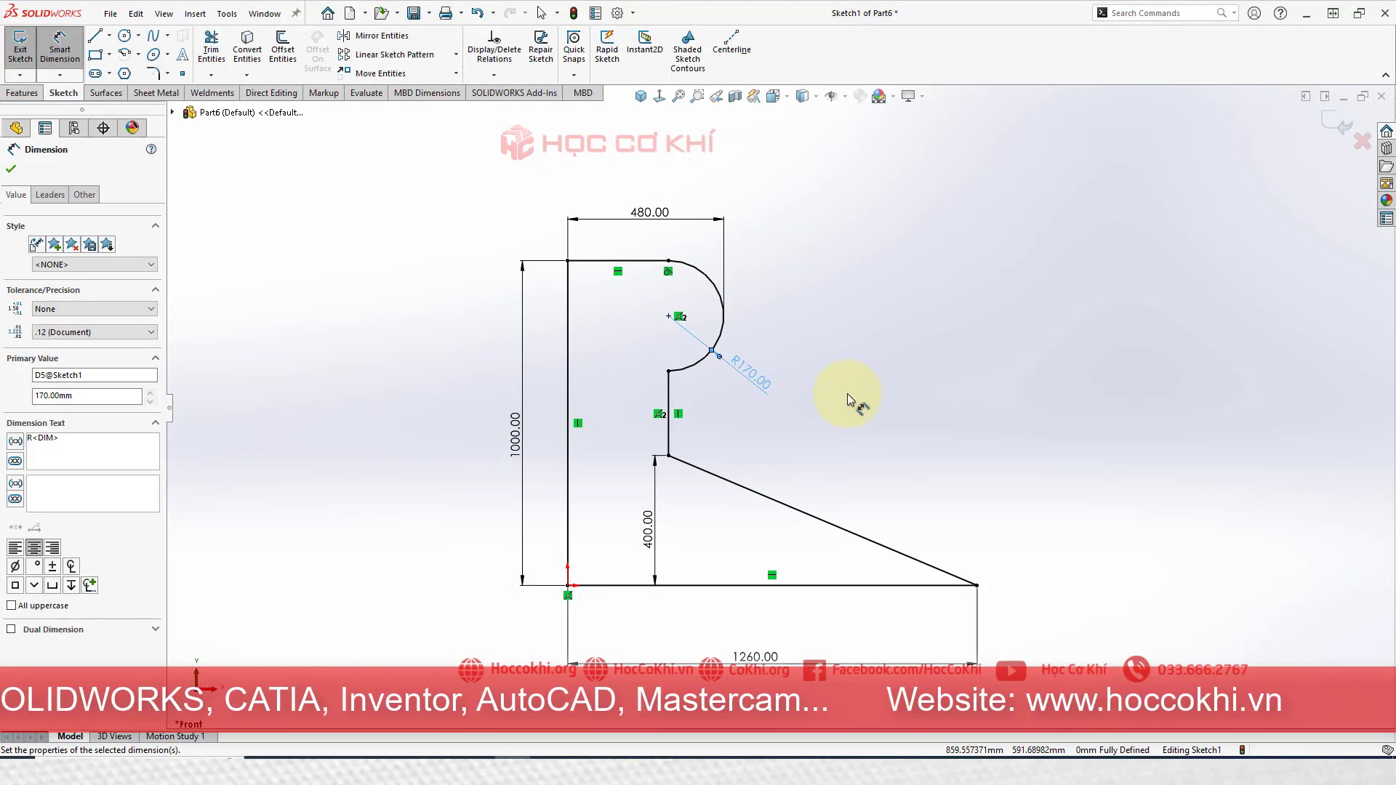
click(848, 394)
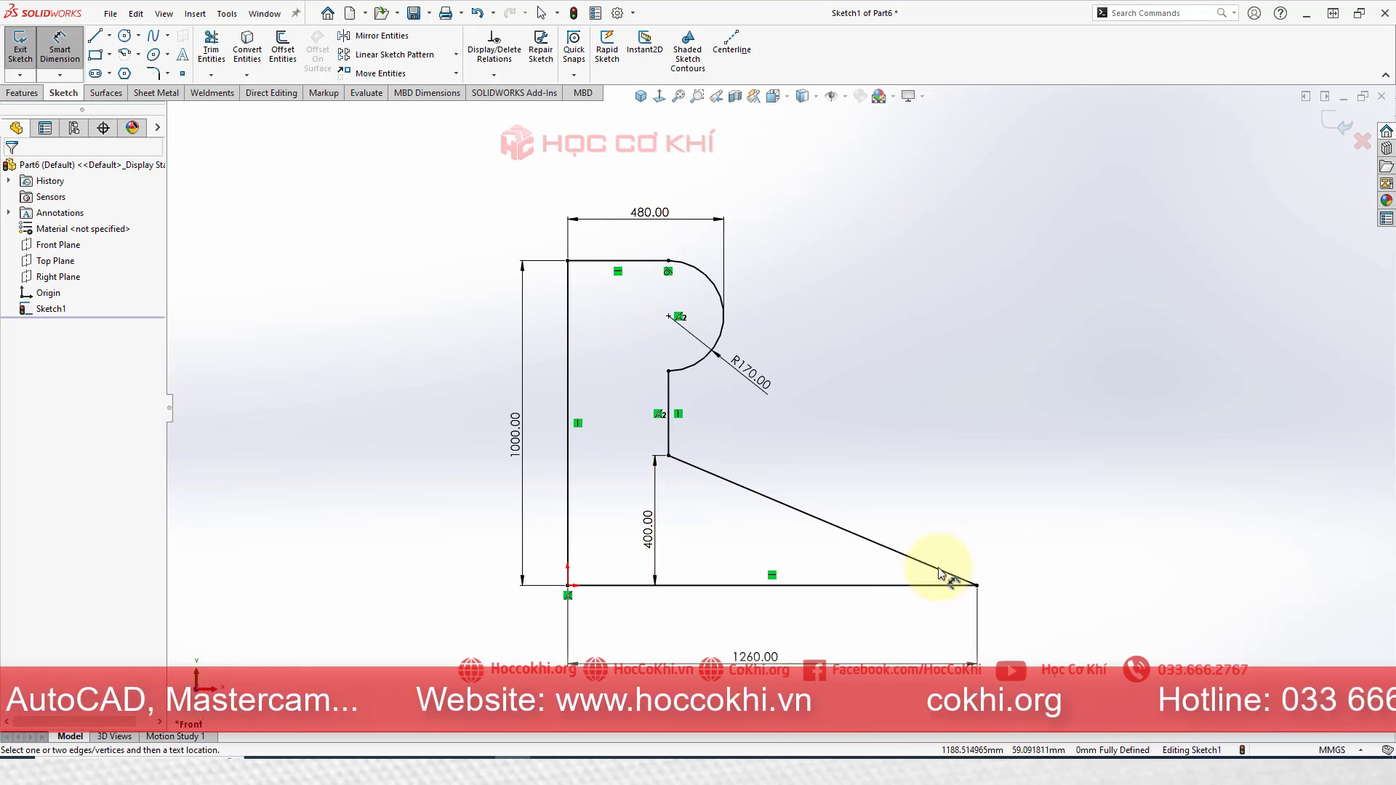
click(909, 775)
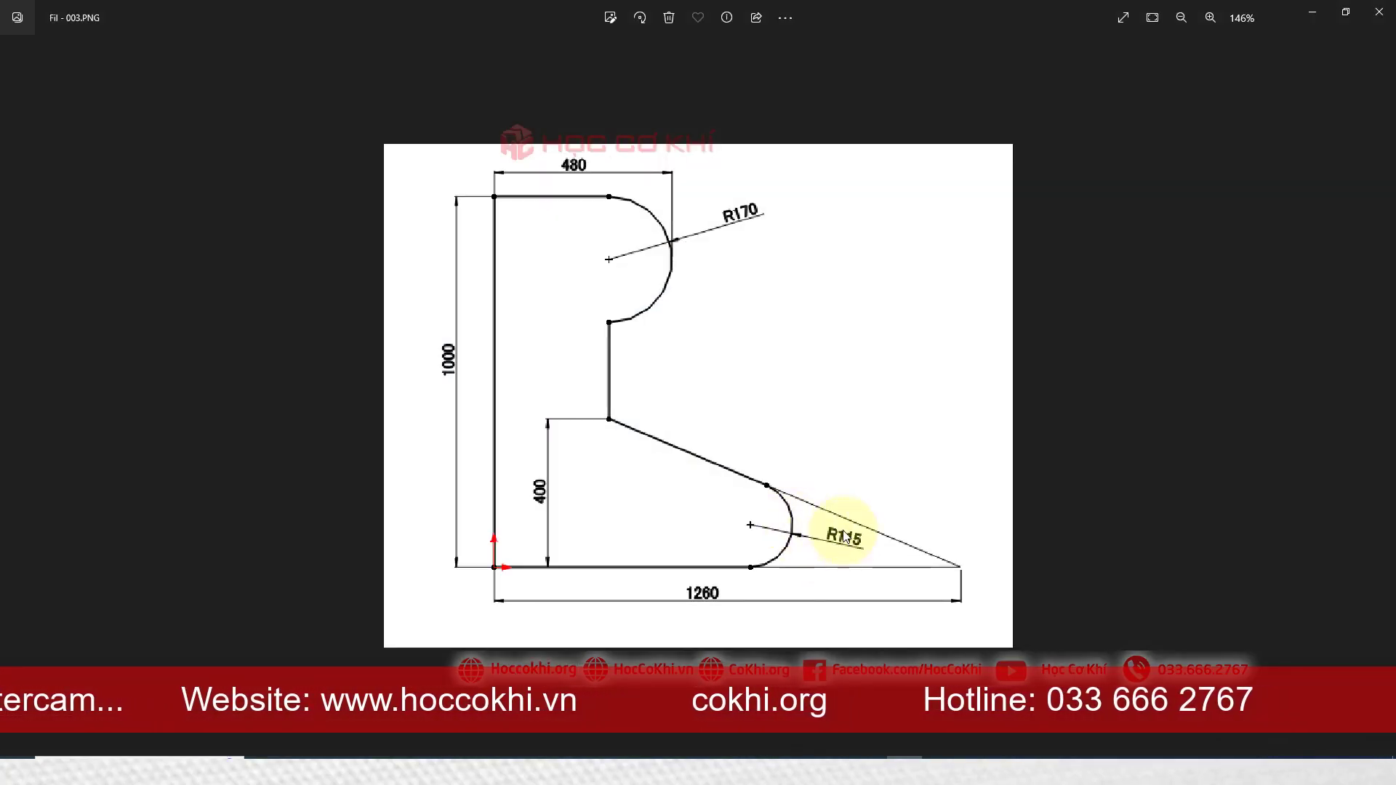
Step: Fillet the corner between the slanted edge and the base line with radius 115
click(905, 773)
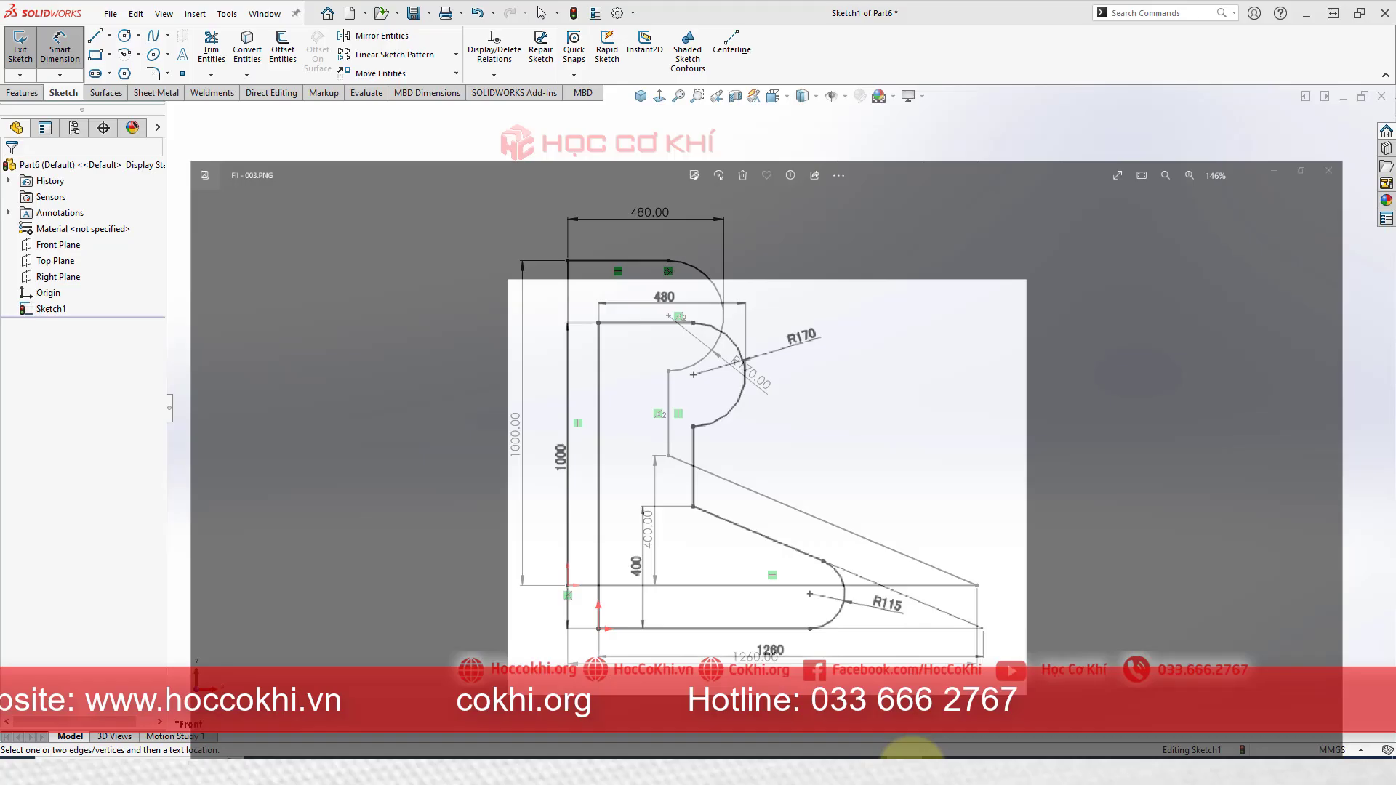
click(153, 73)
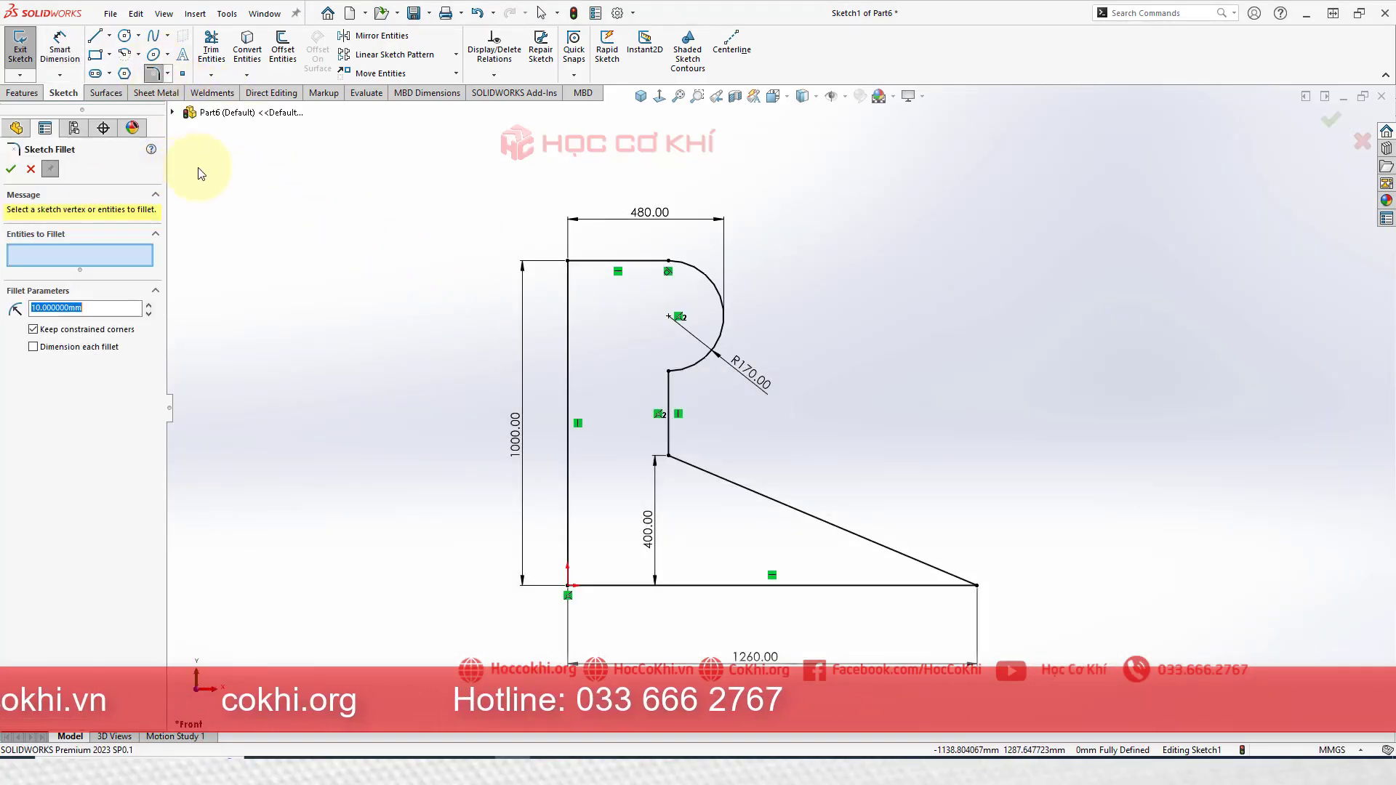
text(5)
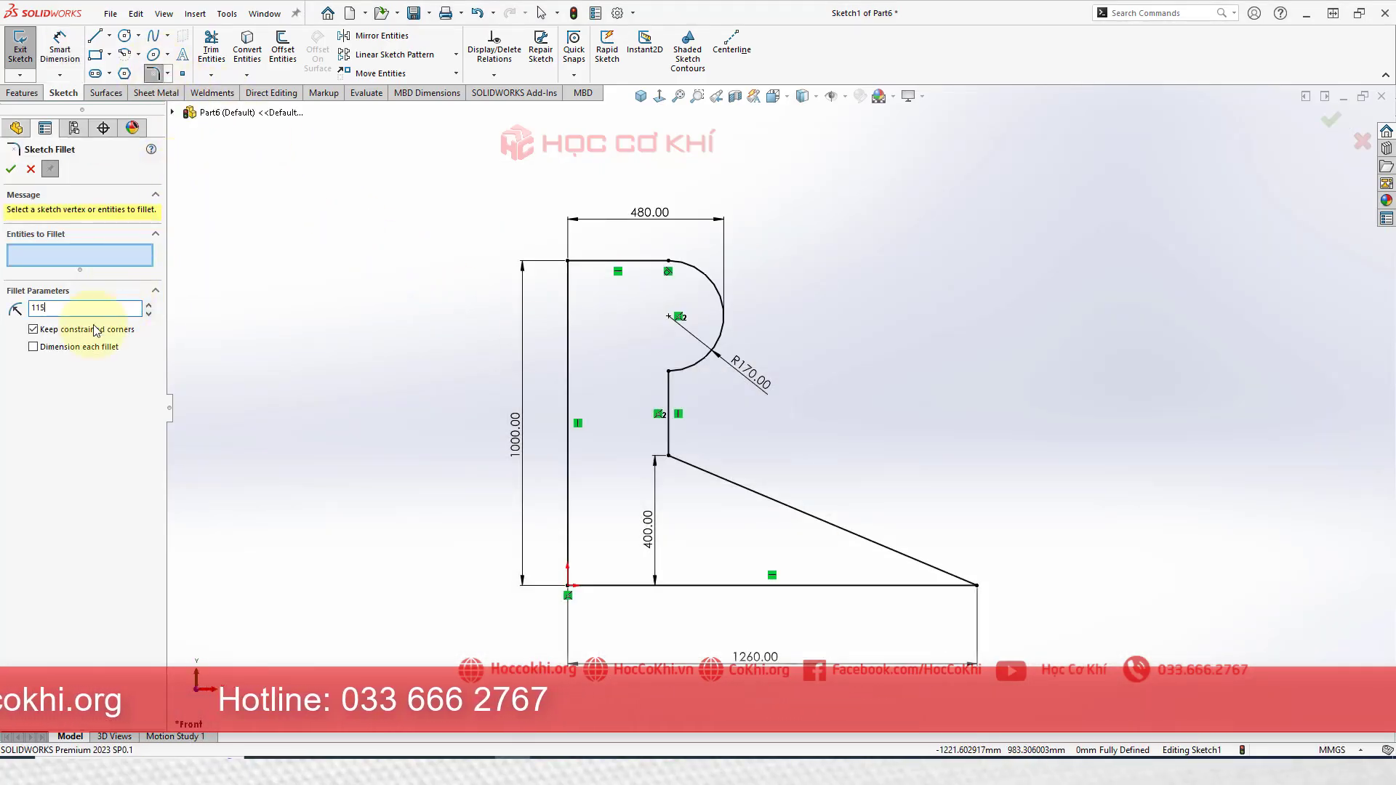
click(70, 259)
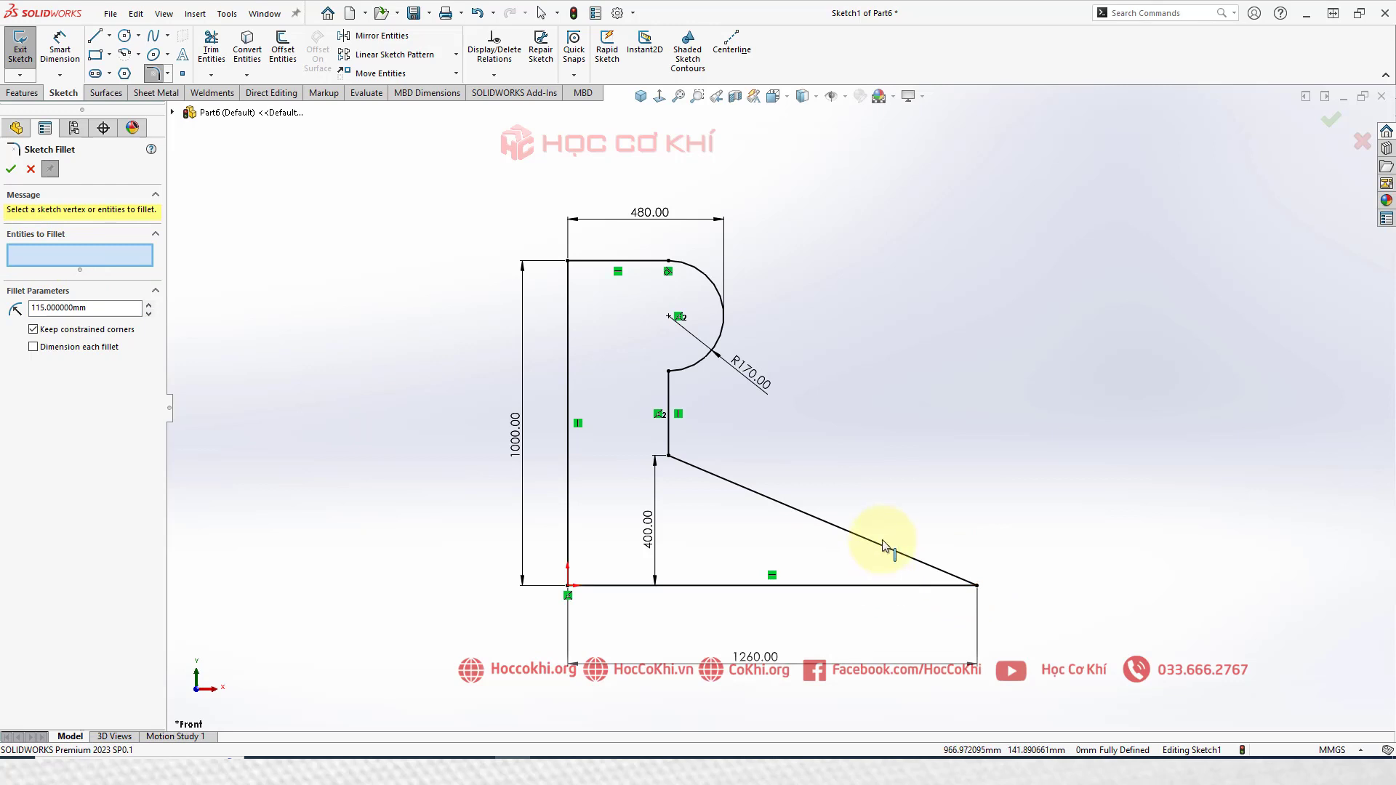
click(976, 586)
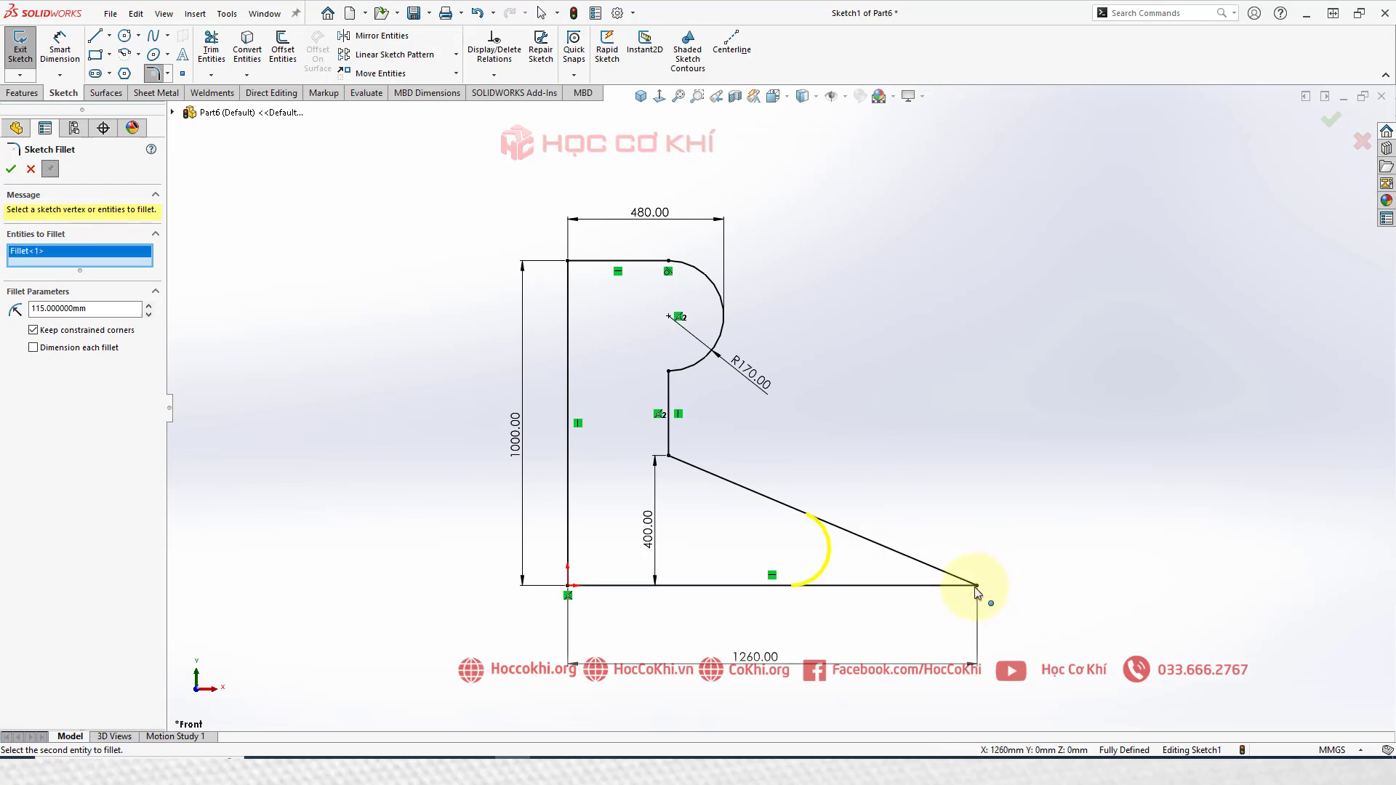
click(10, 170)
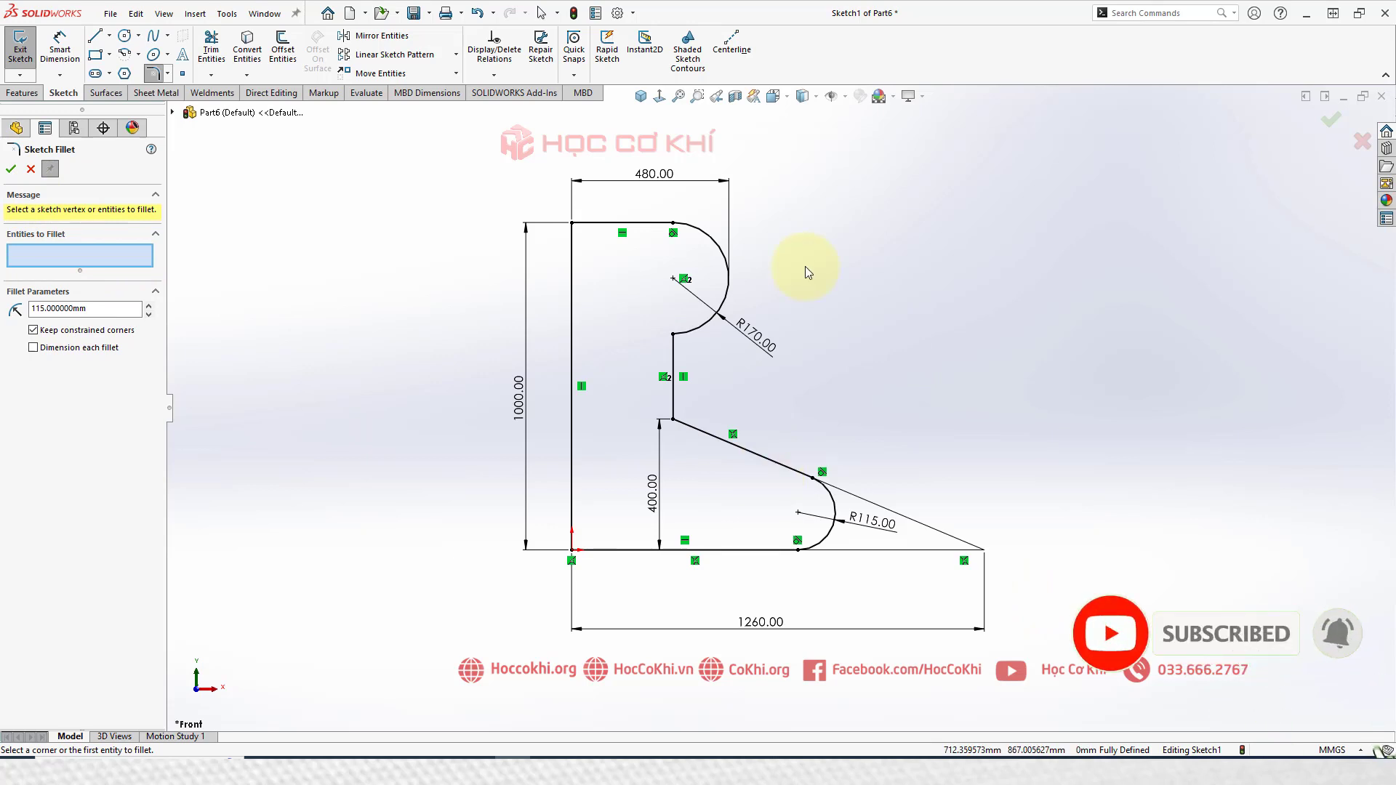
Step: Close the fillet tool and drag the 1260 dimension up nearer the profile
click(10, 170)
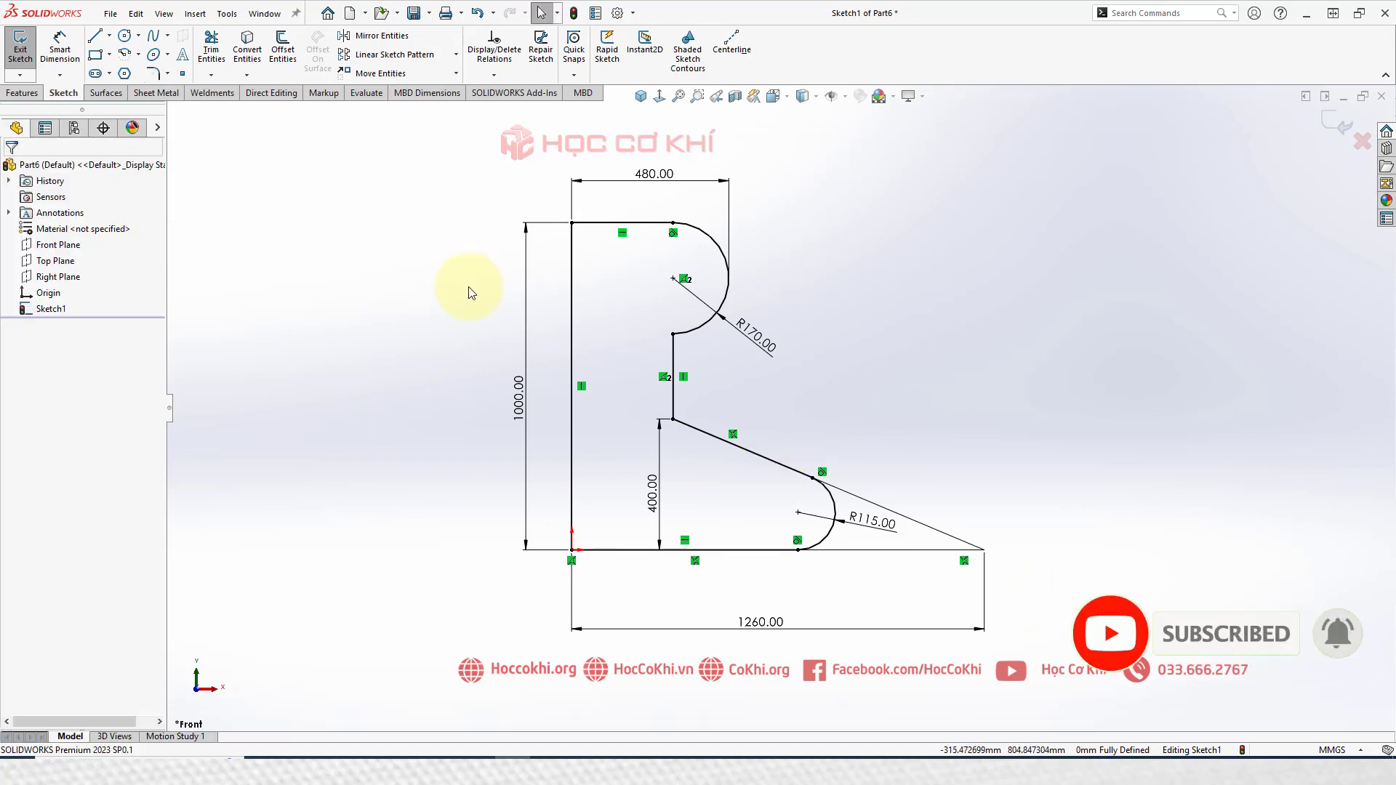
scroll(740, 250, down, 1)
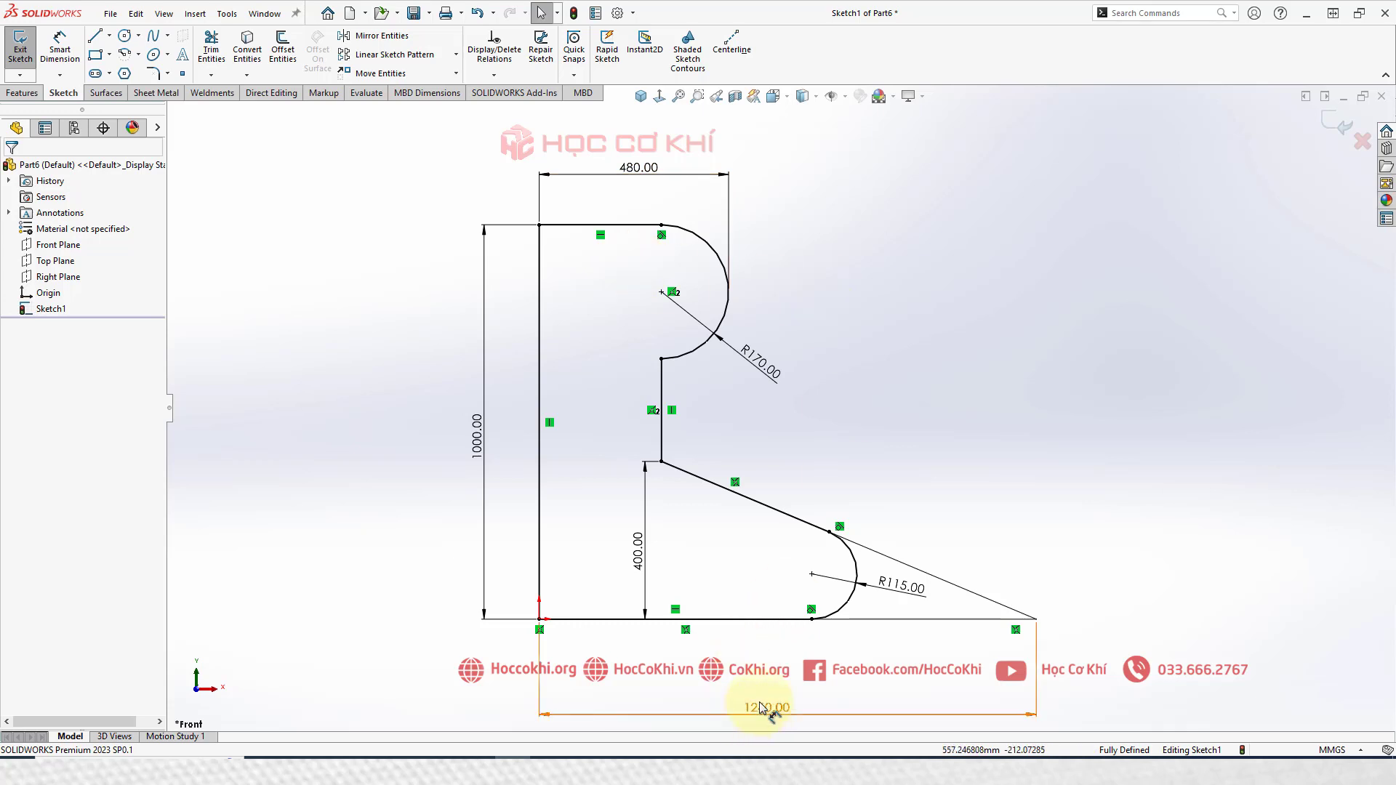
drag(763, 709, 763, 673)
click(882, 365)
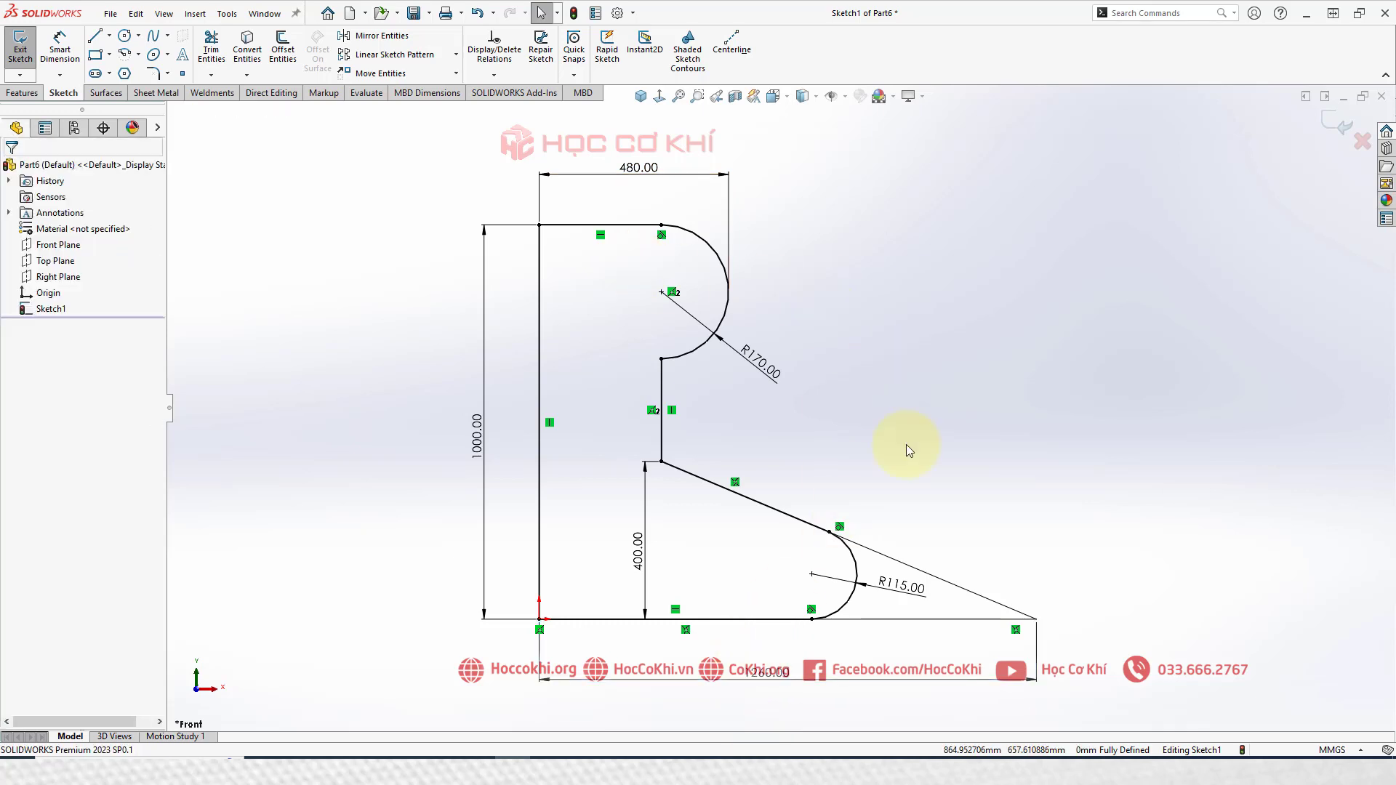